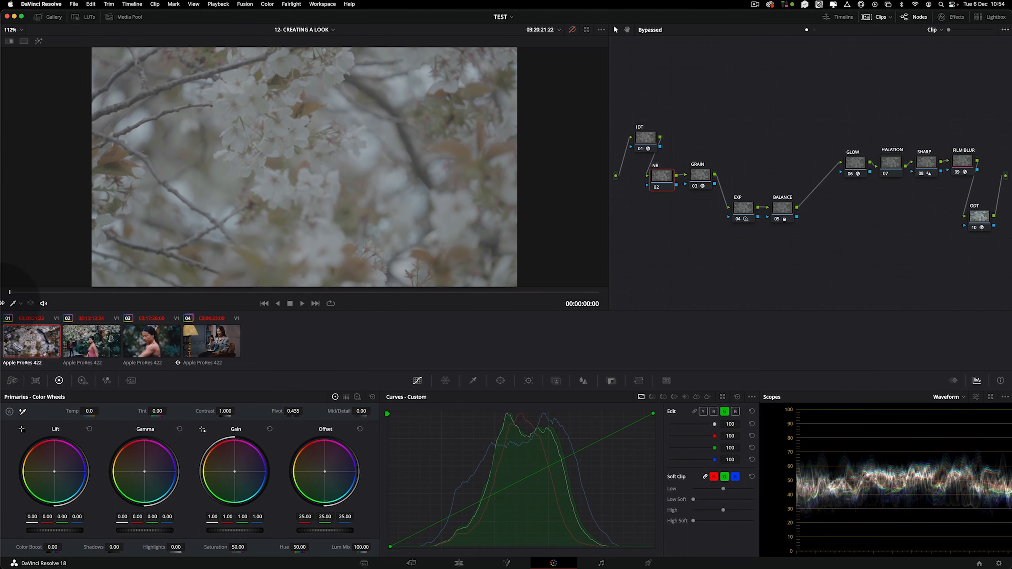
Step: Grab a still of the woman's close-up near the end of the second clip
{"action": "left_click", "coordinate": [85, 323]}
{"action": "left_click_drag", "start_coordinate": [12, 293], "coordinate": [422, 299]}
{"action": "left_click_drag", "start_coordinate": [108, 293], "coordinate": [605, 313]}
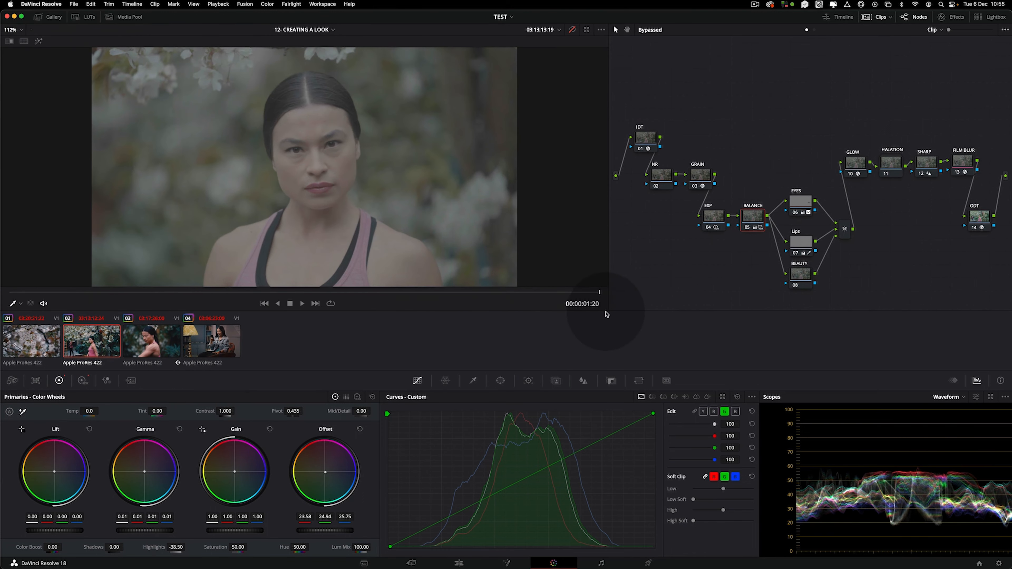
{"action": "right_click", "coordinate": [331, 158]}
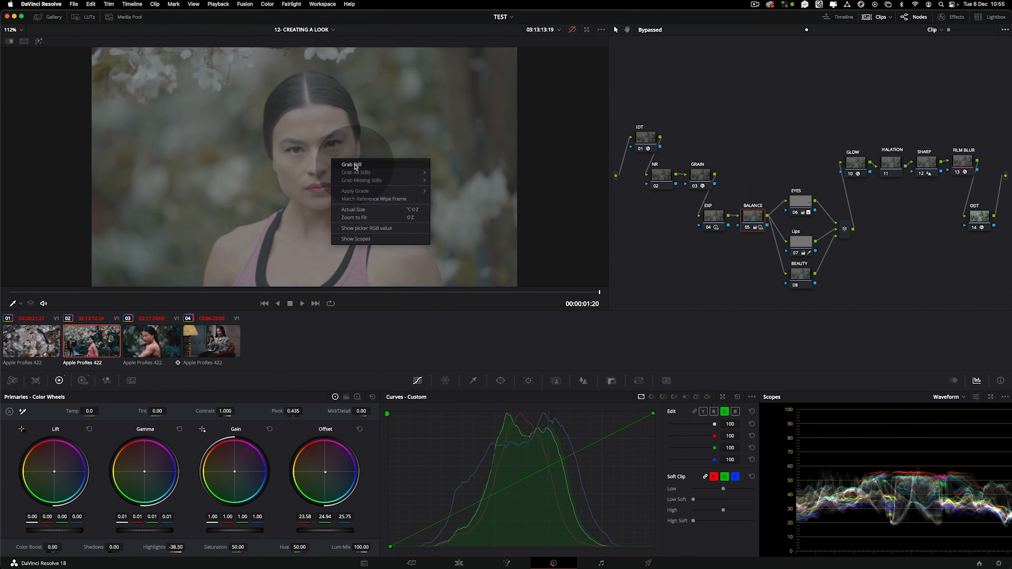
{"action": "left_click", "coordinate": [353, 166]}
Step: Compare the third clip against the grabbed still with the reference wipe, and turn the wipe back off
{"action": "left_click", "coordinate": [171, 337]}
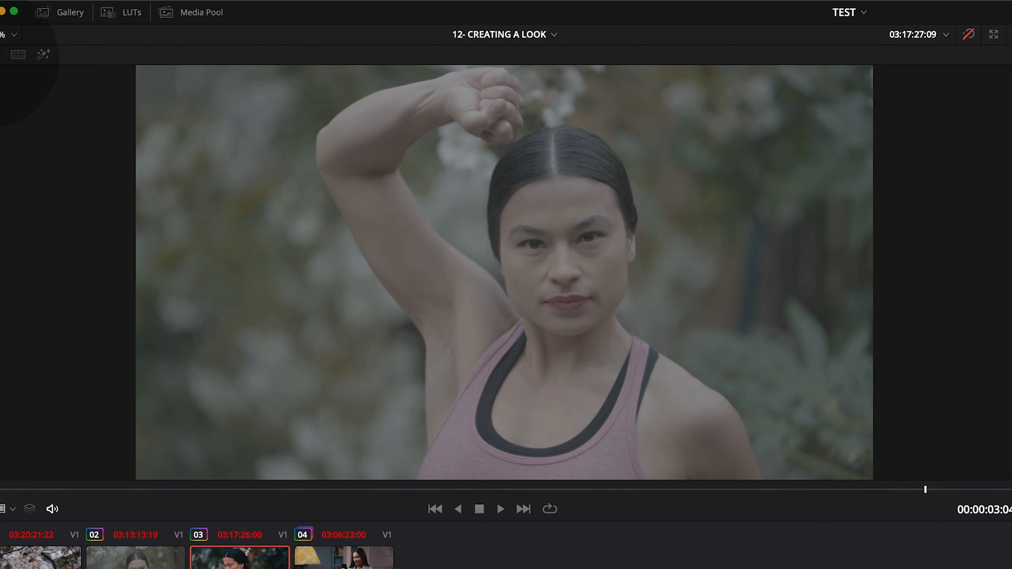
{"action": "left_click", "coordinate": [0, 55]}
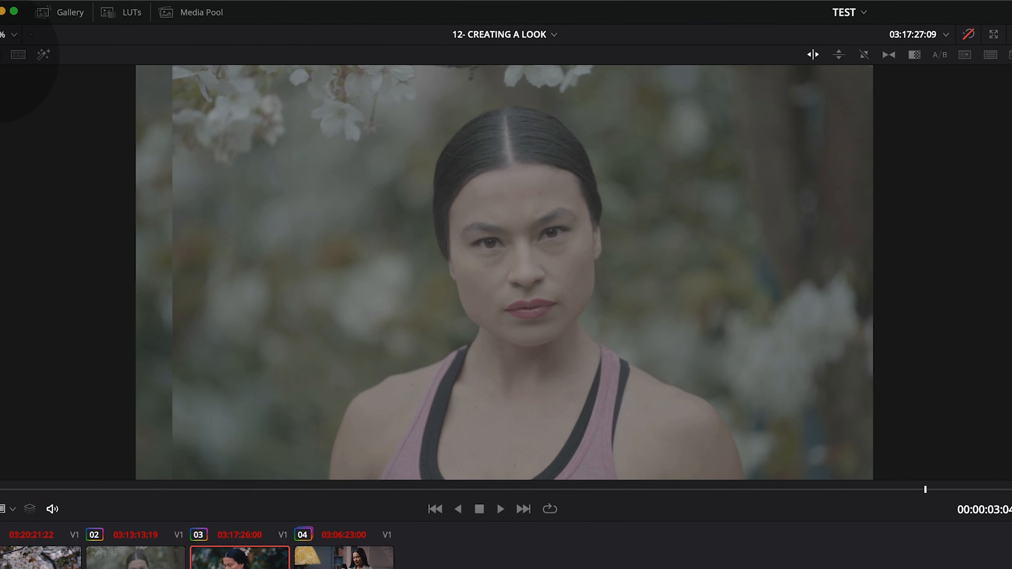
{"action": "left_click", "coordinate": [2, 55]}
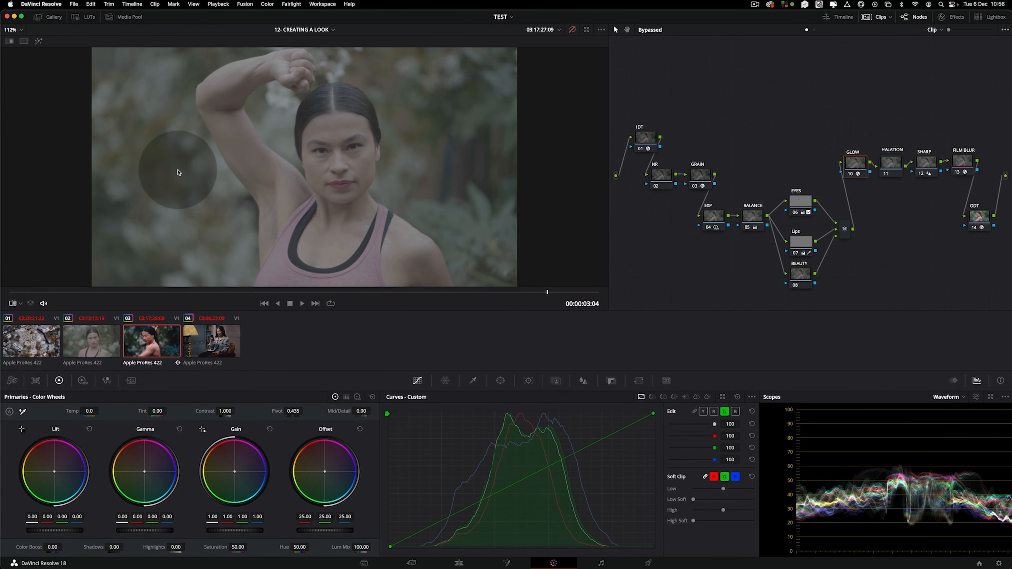
Step: Review the ungraded fourth, third and first clips, scrubbing through the third and first
{"action": "key", "text": "Down"}
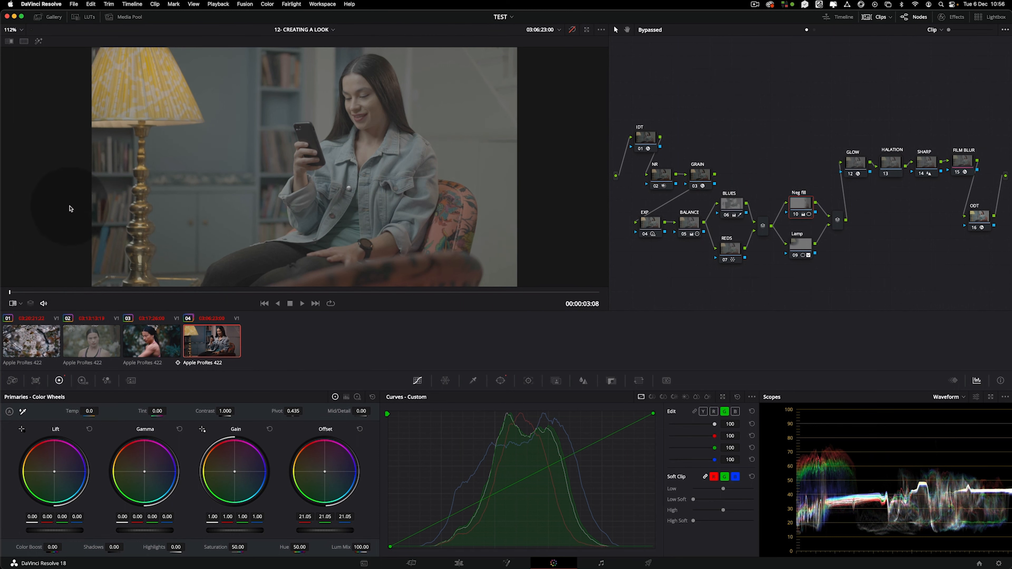
{"action": "left_click", "coordinate": [151, 342]}
{"action": "left_click_drag", "start_coordinate": [150, 298], "coordinate": [576, 308]}
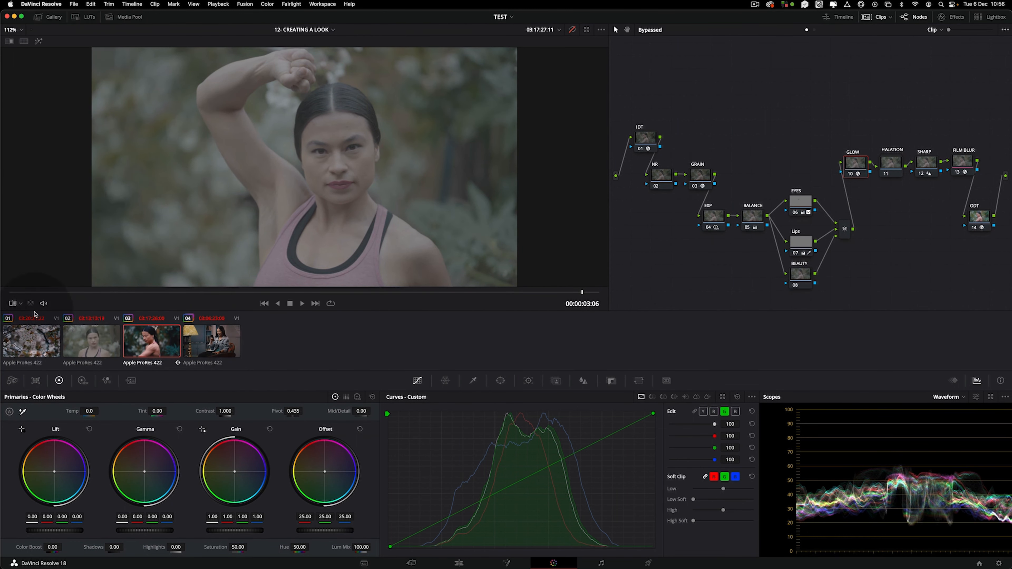
{"action": "left_click", "coordinate": [43, 352]}
{"action": "left_click_drag", "start_coordinate": [51, 295], "coordinate": [513, 295]}
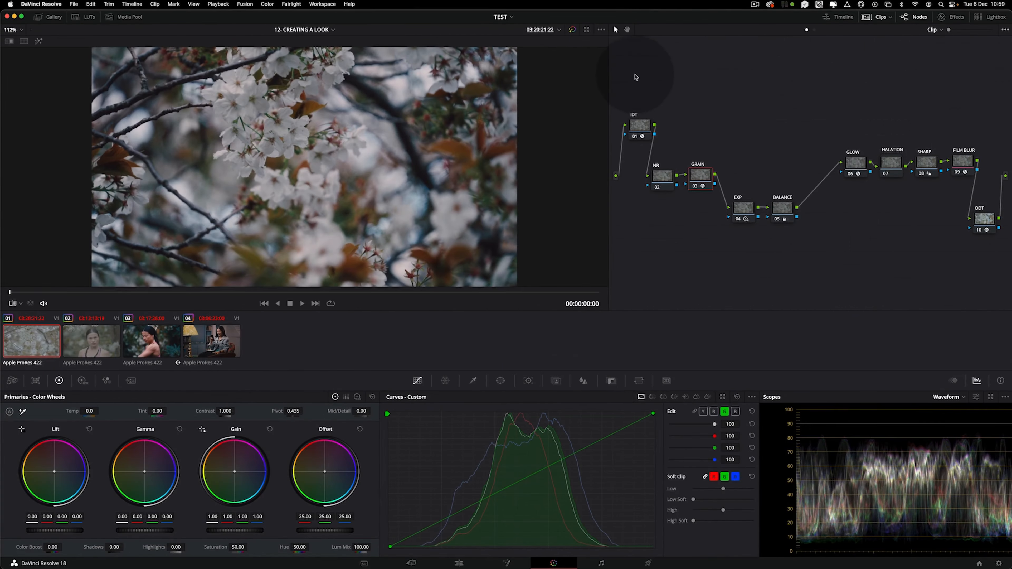
Step: Examine the first clip's full node tree and highlight all four clips in the edit timeline before returning to grading
{"action": "left_click_drag", "start_coordinate": [629, 84], "coordinate": [1002, 247]}
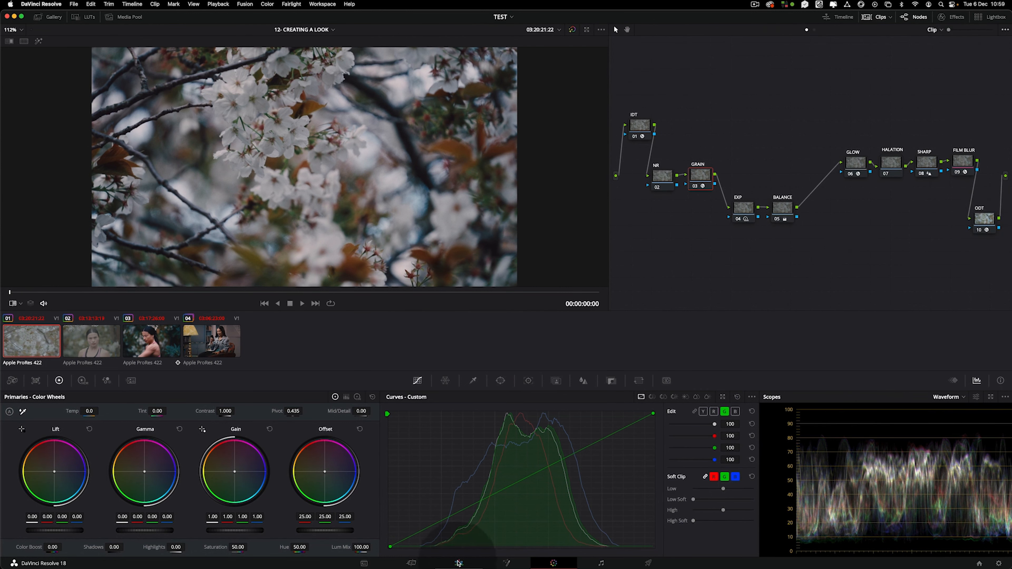
{"action": "left_click", "coordinate": [459, 563]}
{"action": "left_click_drag", "start_coordinate": [697, 469], "coordinate": [361, 493]}
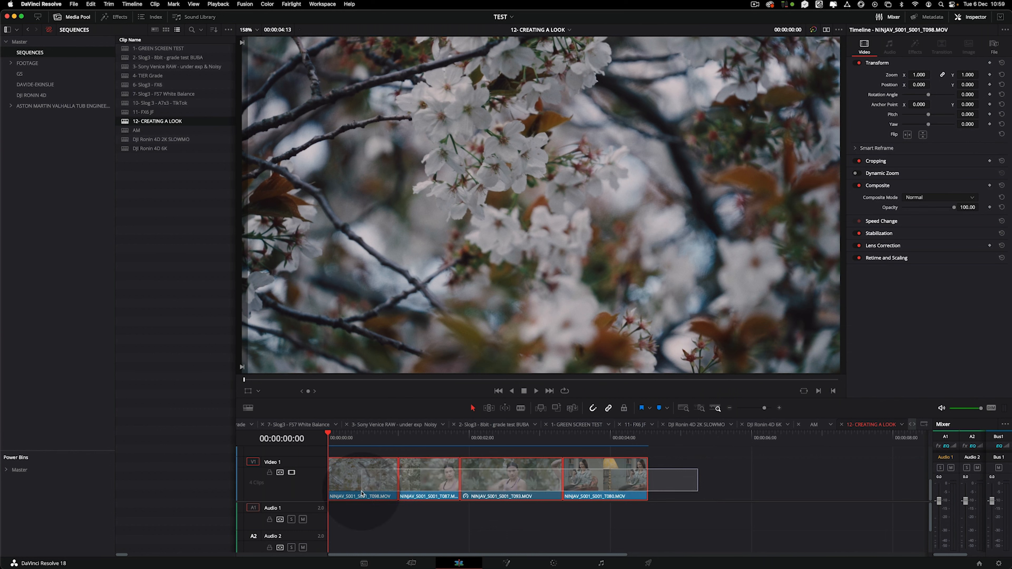
{"action": "left_click", "coordinate": [554, 562]}
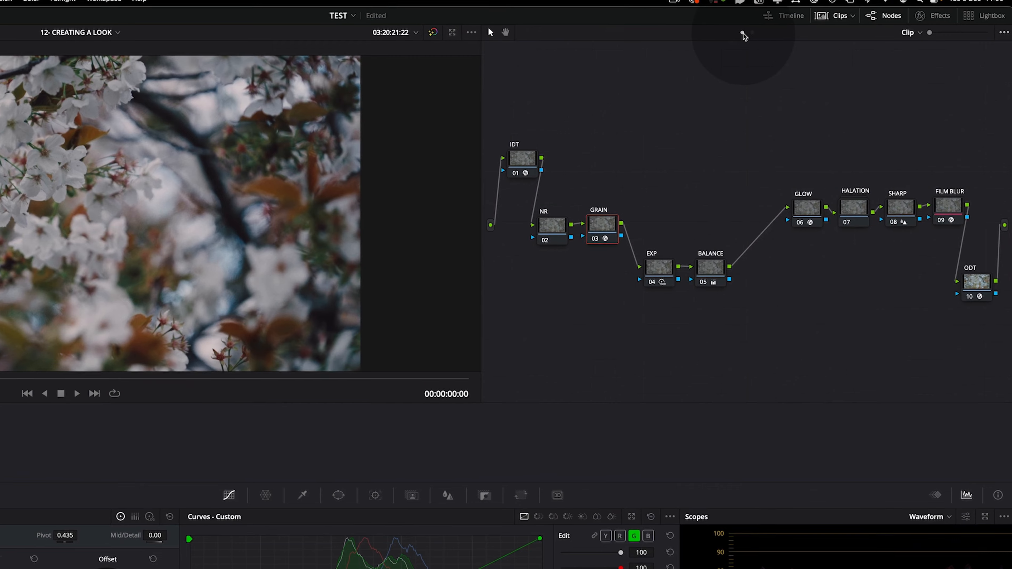
Step: Compare the clip-level node graphs of clips 02 to 04 and inspect the three nodes in the timeline-level graph
{"action": "left_click", "coordinate": [912, 32]}
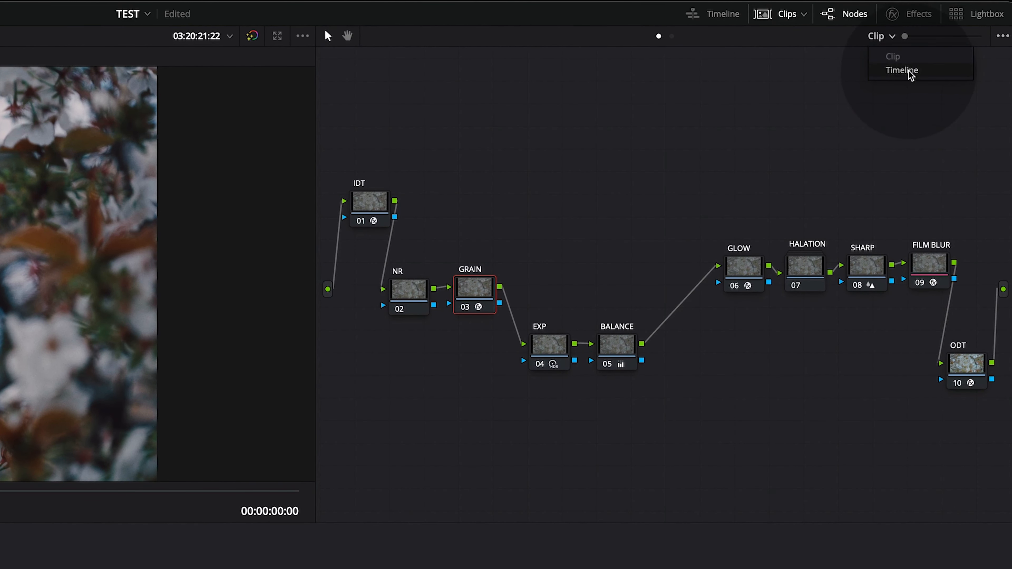
{"action": "left_click", "coordinate": [718, 43]}
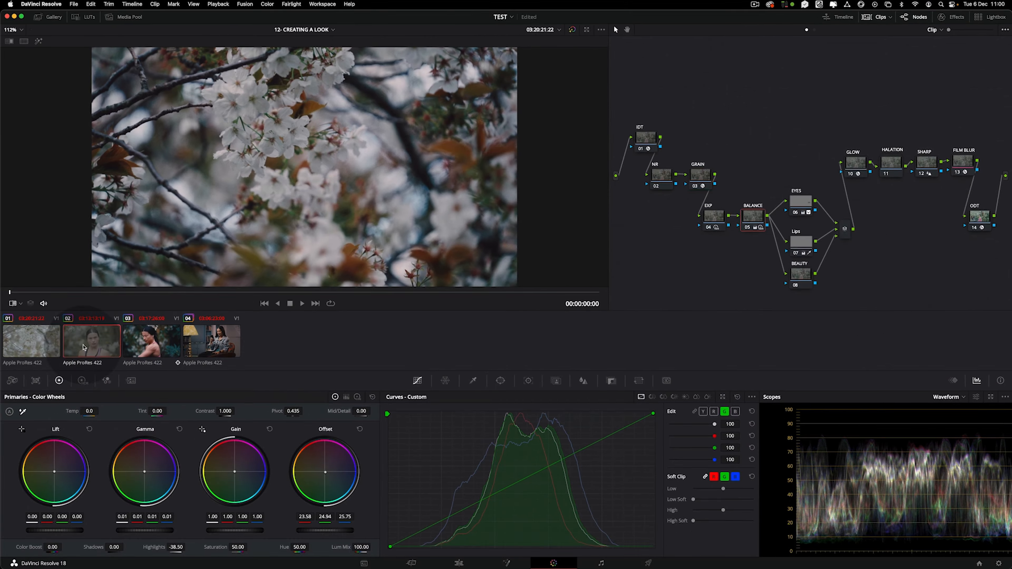
{"action": "left_click", "coordinate": [91, 341]}
{"action": "left_click", "coordinate": [151, 340]}
{"action": "left_click", "coordinate": [208, 342]}
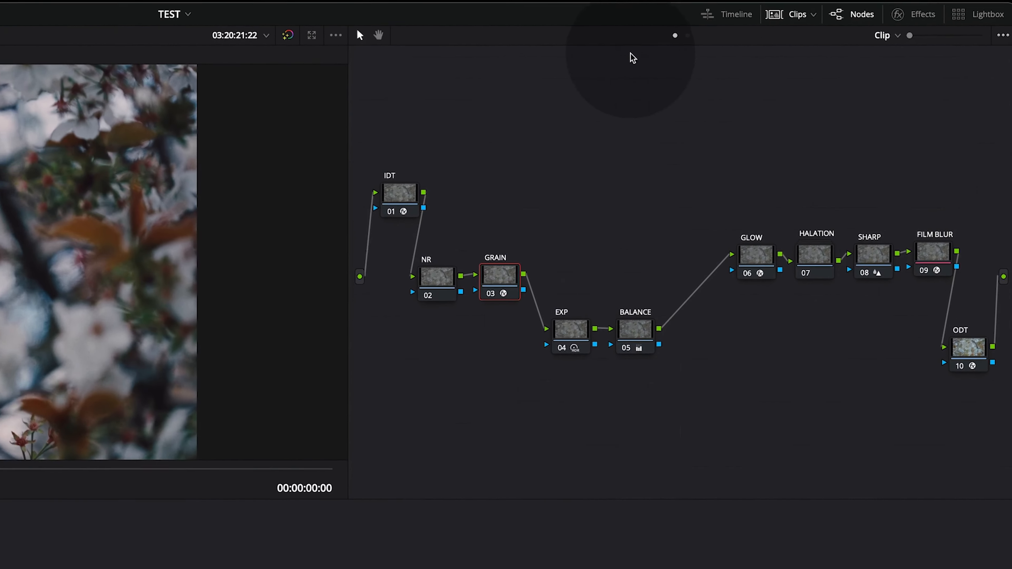
{"action": "left_click", "coordinate": [687, 35]}
{"action": "left_click_drag", "start_coordinate": [474, 199], "coordinate": [785, 423]}
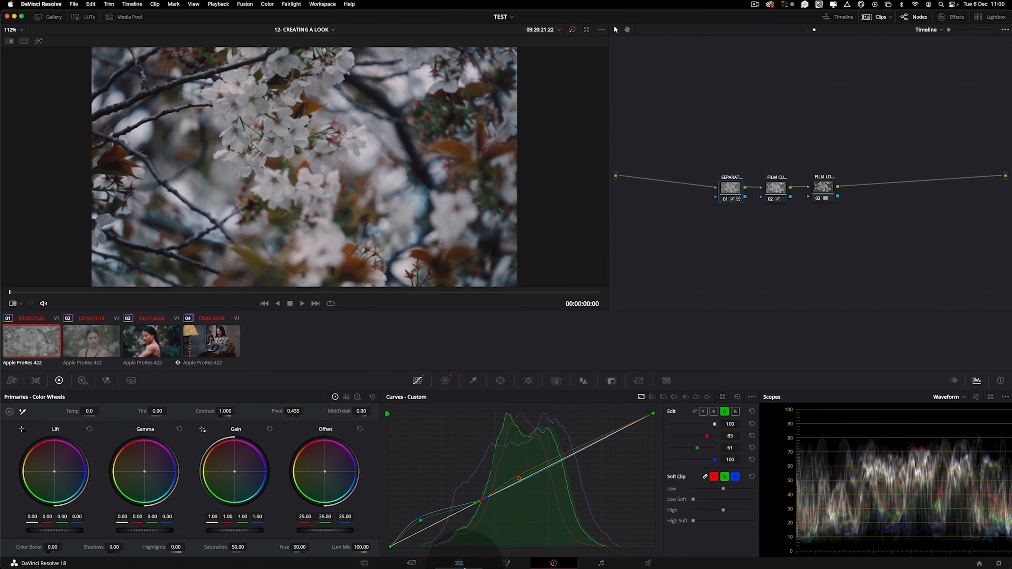
Step: Select all four clips in the edit timeline and return to the timeline-level node graph to inspect its three nodes
{"action": "left_click", "coordinate": [459, 563]}
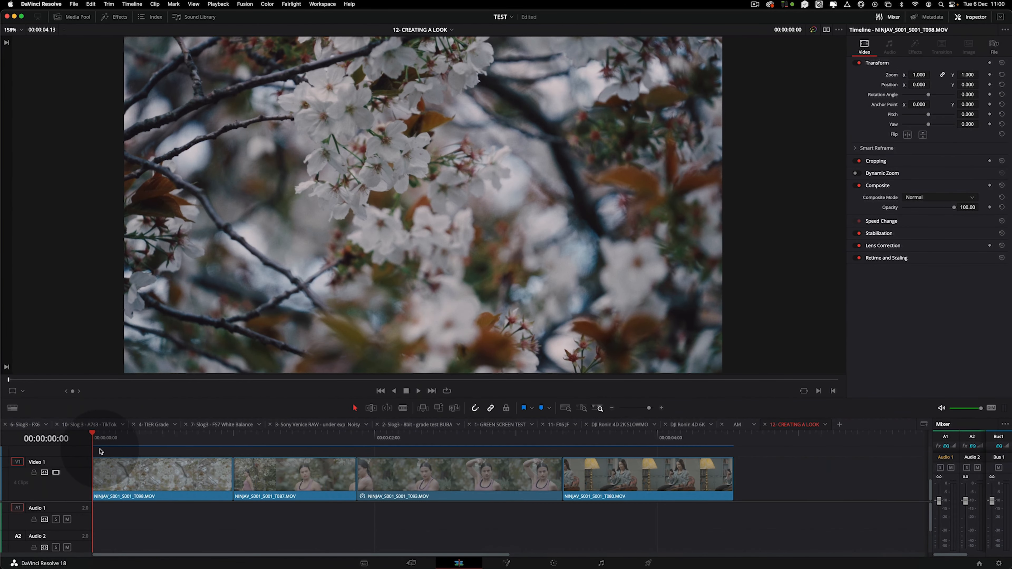
{"action": "key", "text": "super+a"}
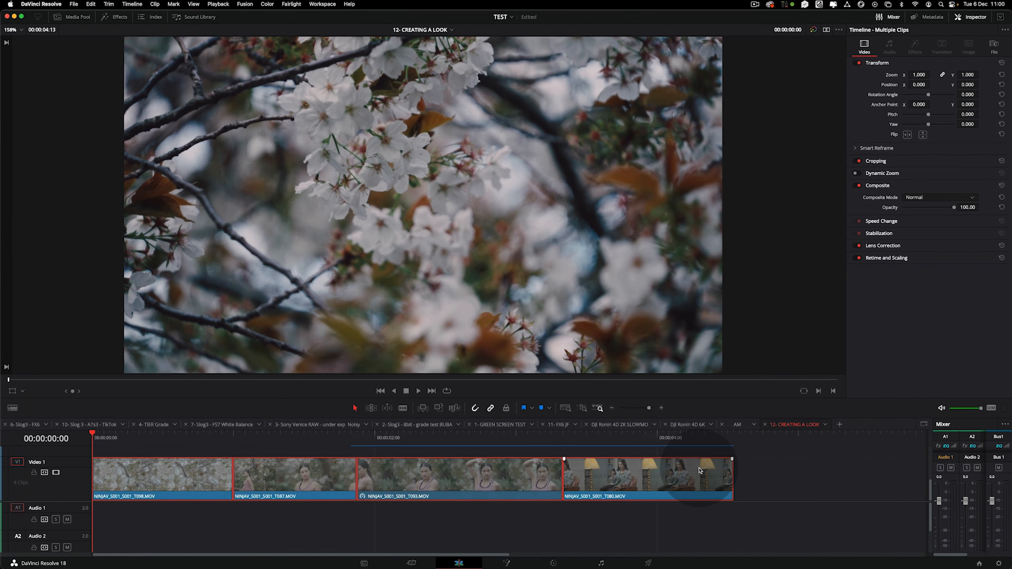
{"action": "left_click", "coordinate": [554, 562]}
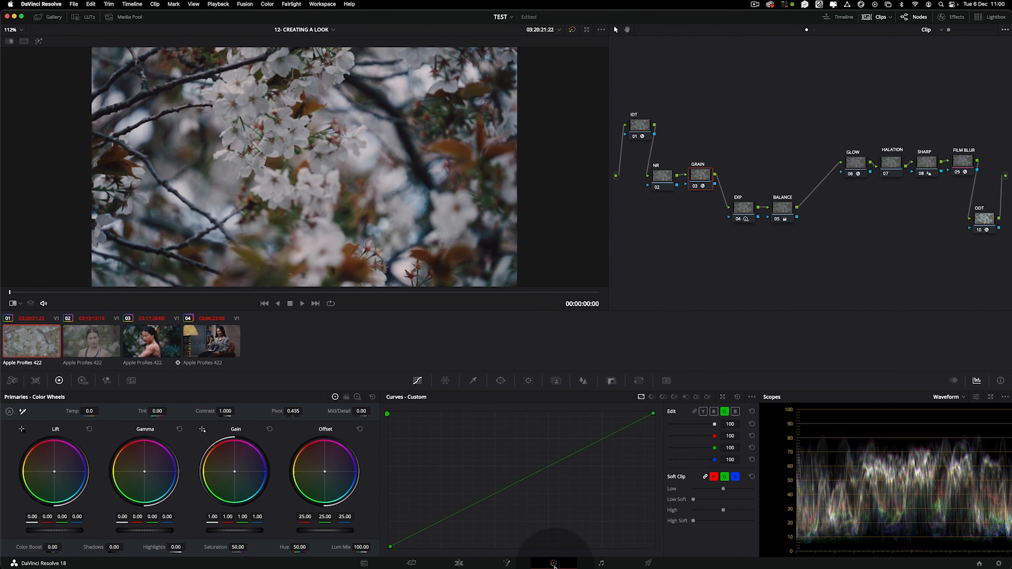
{"action": "left_click", "coordinate": [814, 30]}
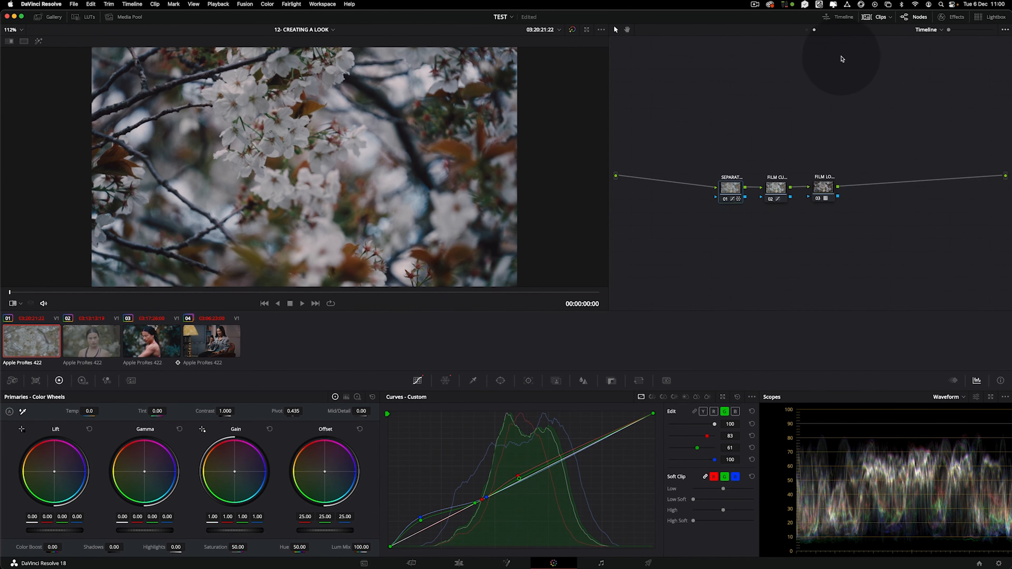
{"action": "left_click_drag", "start_coordinate": [710, 150], "coordinate": [883, 222]}
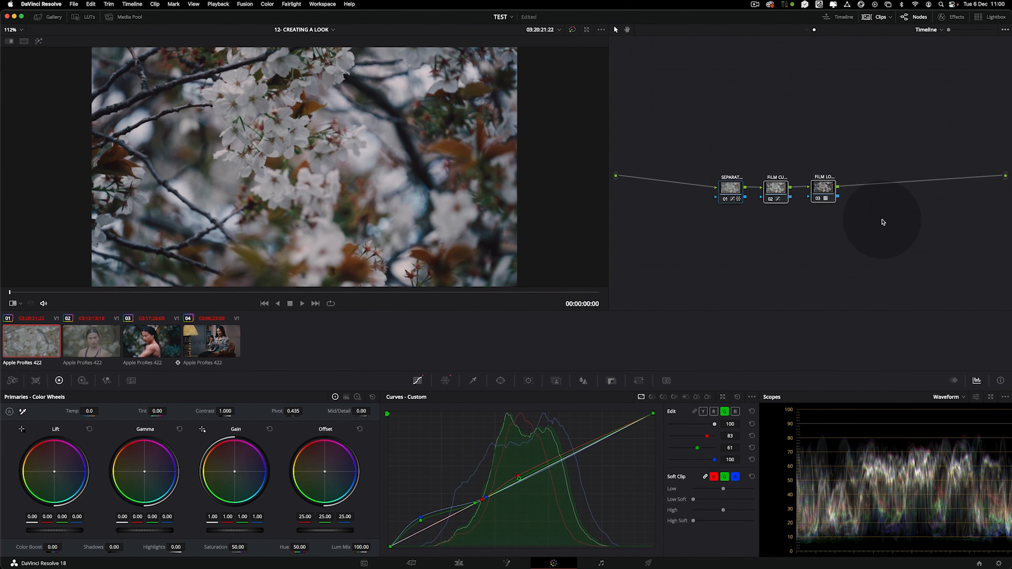
{"action": "left_click", "coordinate": [828, 190]}
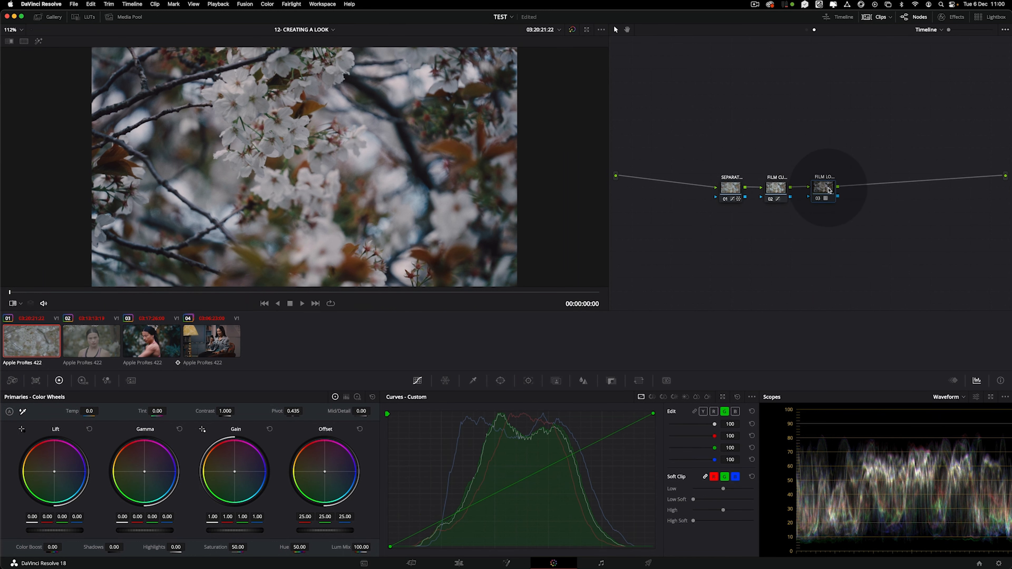
Step: Insert a serial node before the first timeline node and push its Offset to green with values 6.98, 33.70 and -10.86
{"action": "left_click", "coordinate": [731, 188]}
{"action": "key", "text": "shift+s"}
{"action": "left_click_drag", "start_coordinate": [734, 223], "coordinate": [691, 249]}
{"action": "left_click_drag", "start_coordinate": [324, 471], "coordinate": [308, 481]}
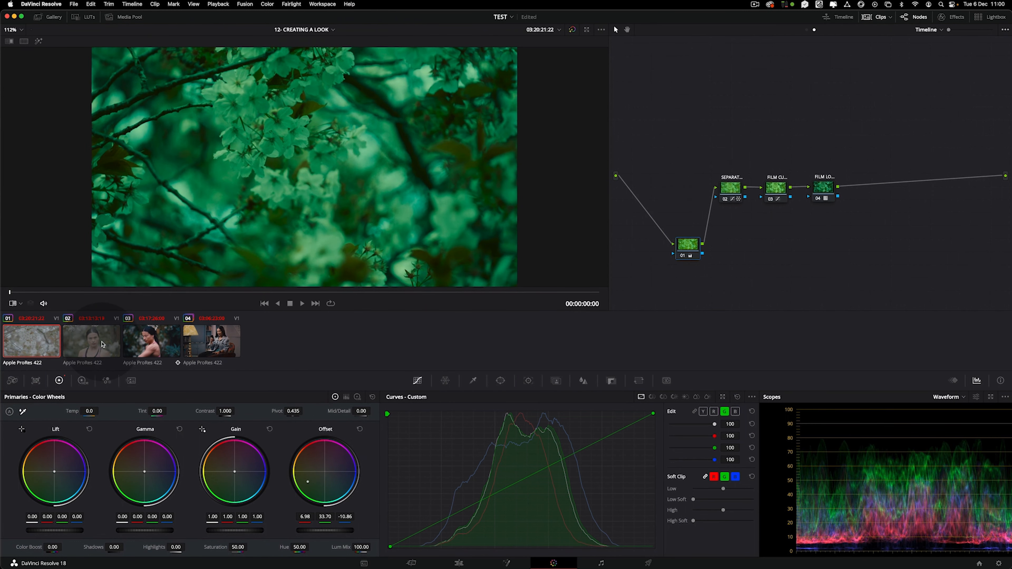
Step: Check the green timeline tint on each of the four clips
{"action": "left_click", "coordinate": [106, 343]}
{"action": "left_click", "coordinate": [144, 344]}
{"action": "left_click", "coordinate": [206, 347]}
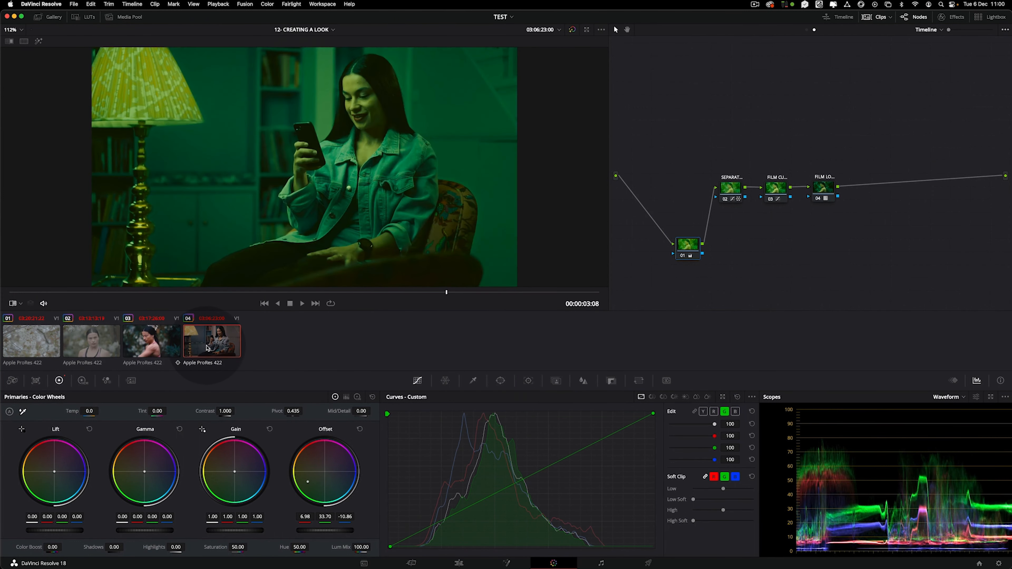
{"action": "left_click", "coordinate": [160, 355]}
{"action": "left_click", "coordinate": [105, 352]}
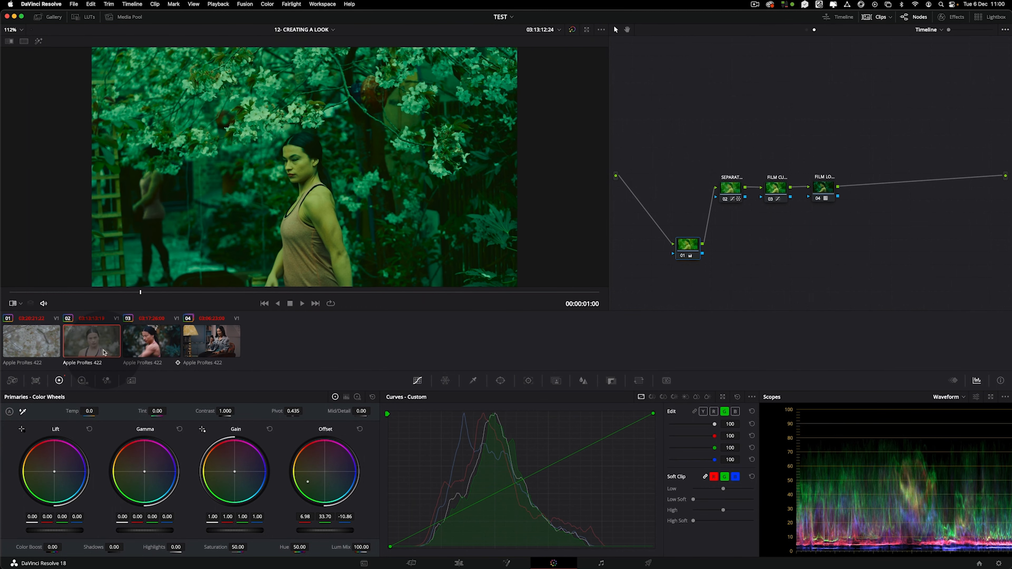
{"action": "left_click", "coordinate": [52, 351]}
{"action": "left_click", "coordinate": [215, 351]}
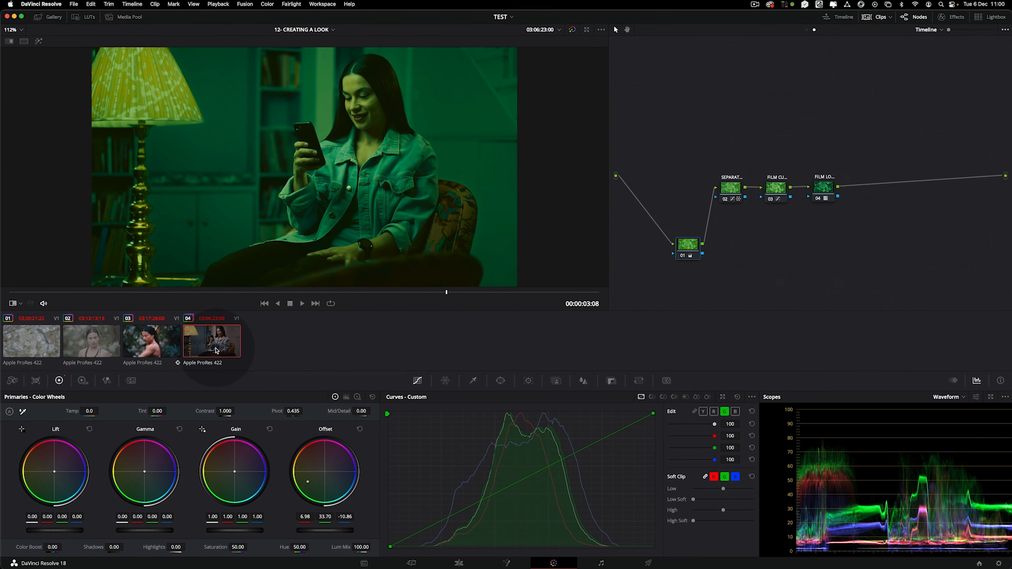
Step: Delete the green-tinted test node from the timeline node graph
{"action": "left_click", "coordinate": [688, 245]}
{"action": "key", "text": "BackSpace"}
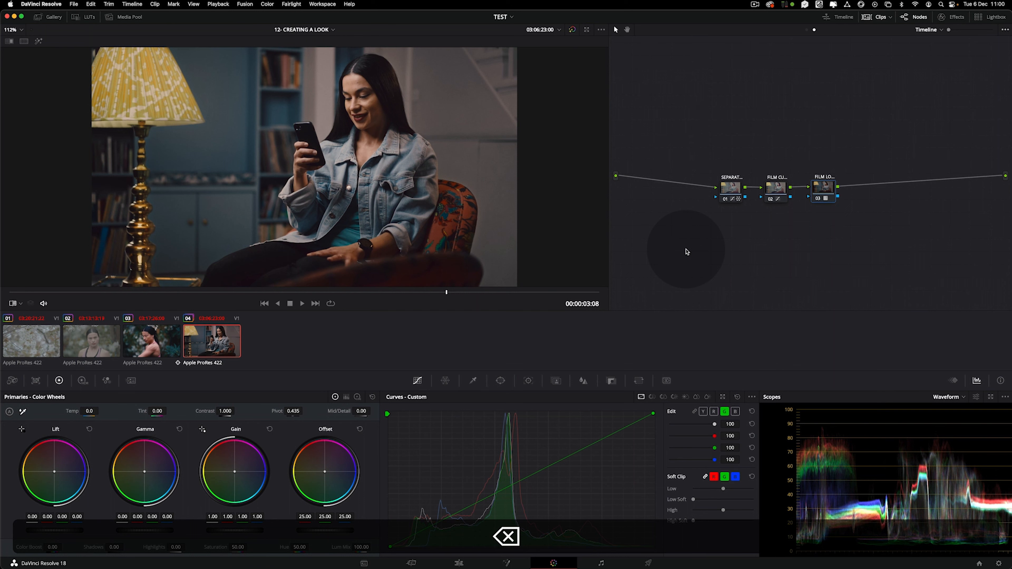
Step: Disable the three timeline nodes and review the first three clips without the look
{"action": "left_click_drag", "start_coordinate": [687, 119], "coordinate": [848, 175]}
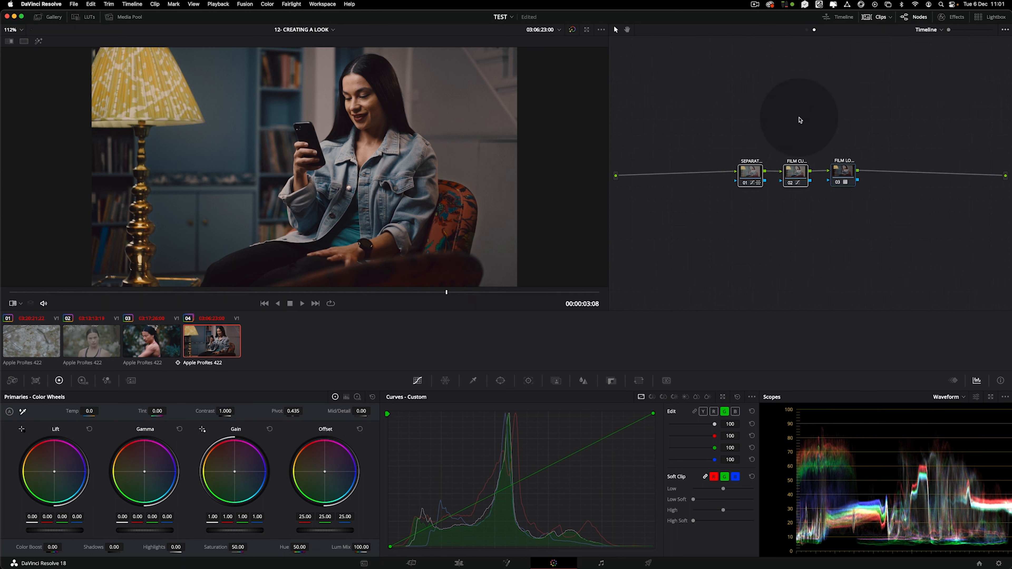
{"action": "key", "text": "super+d"}
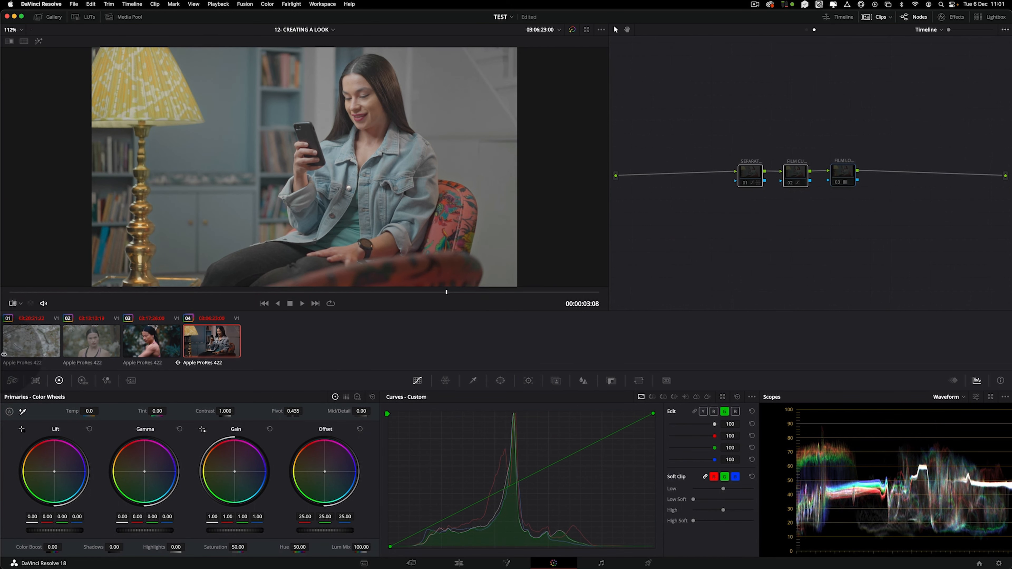
{"action": "left_click", "coordinate": [41, 341]}
{"action": "left_click", "coordinate": [103, 345]}
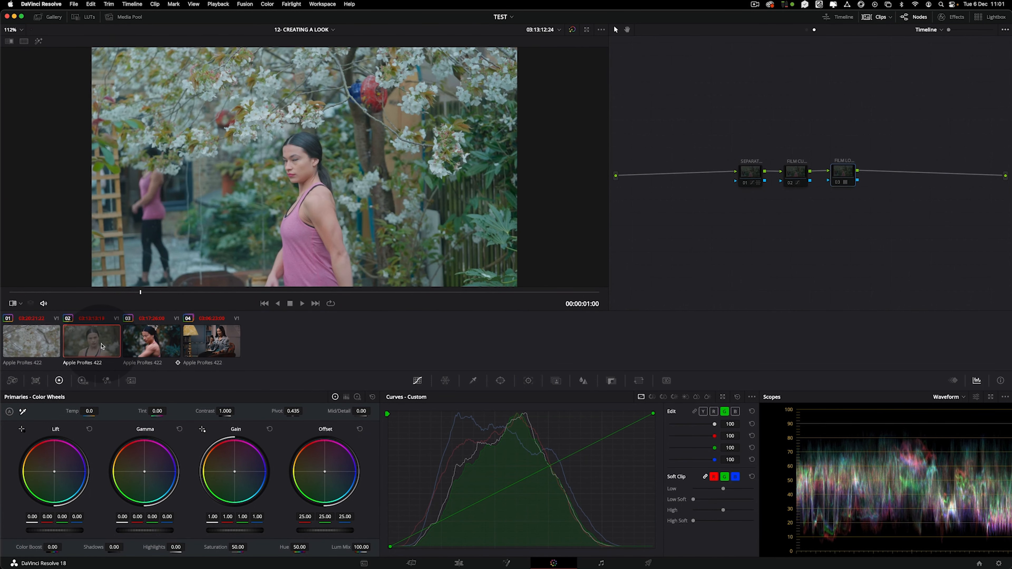
{"action": "left_click", "coordinate": [138, 349]}
{"action": "left_click_drag", "start_coordinate": [234, 293], "coordinate": [348, 293]}
{"action": "left_click", "coordinate": [96, 342]}
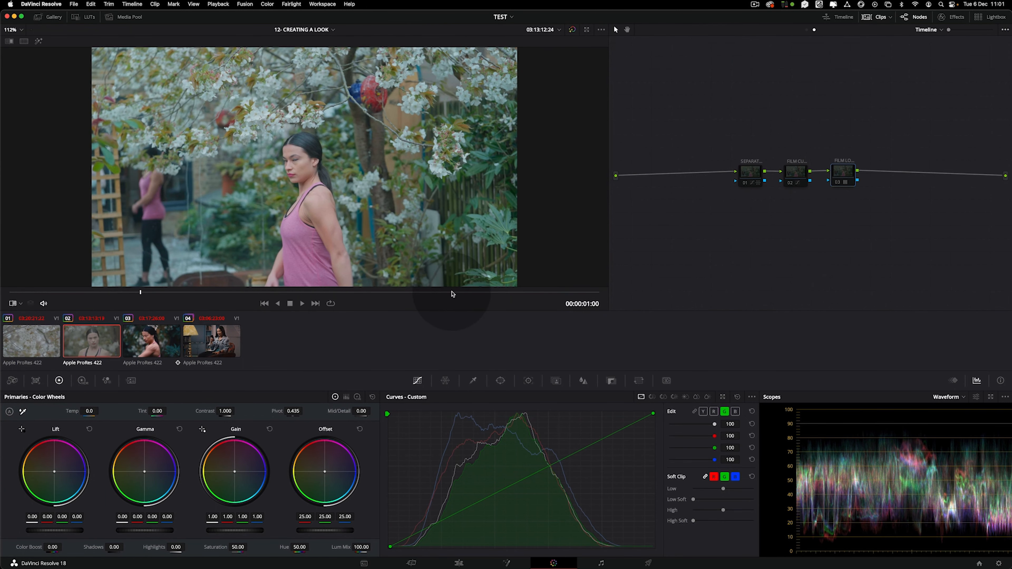
{"action": "left_click", "coordinate": [451, 293]}
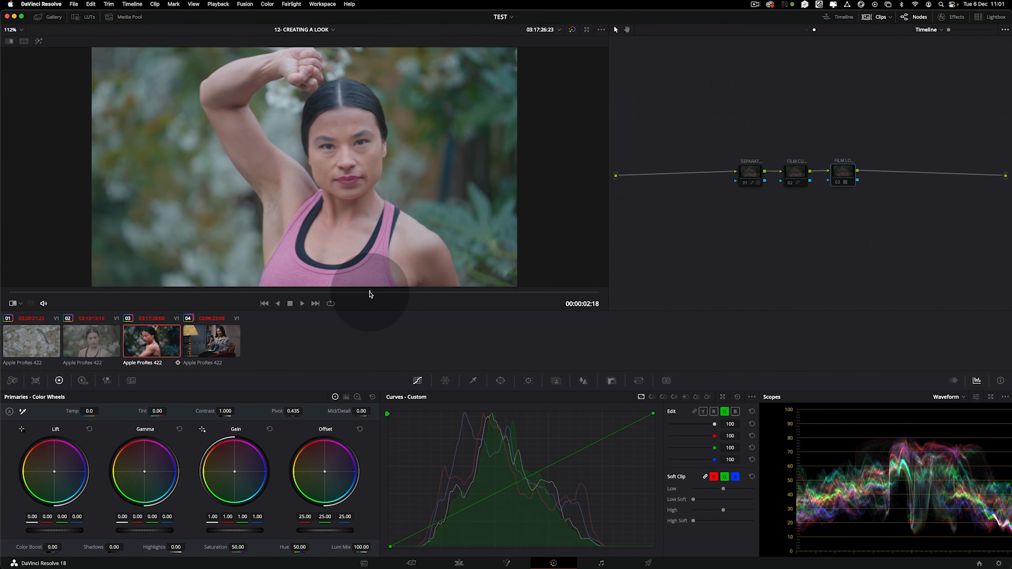
Step: Re-enable the three timeline nodes and return to the clip-level node graph
{"action": "left_click_drag", "start_coordinate": [740, 127], "coordinate": [876, 213]}
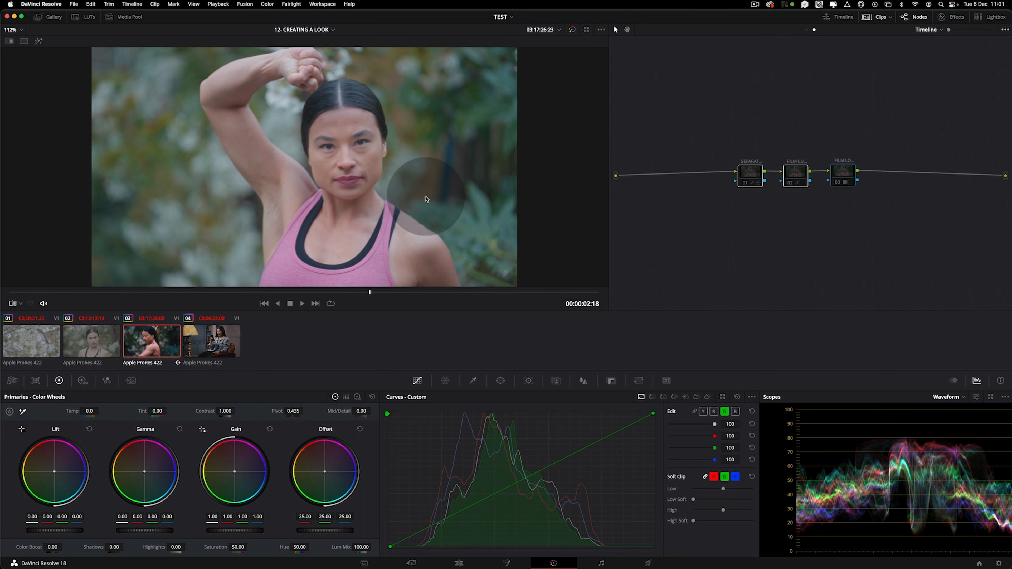
{"action": "key", "text": "super+d"}
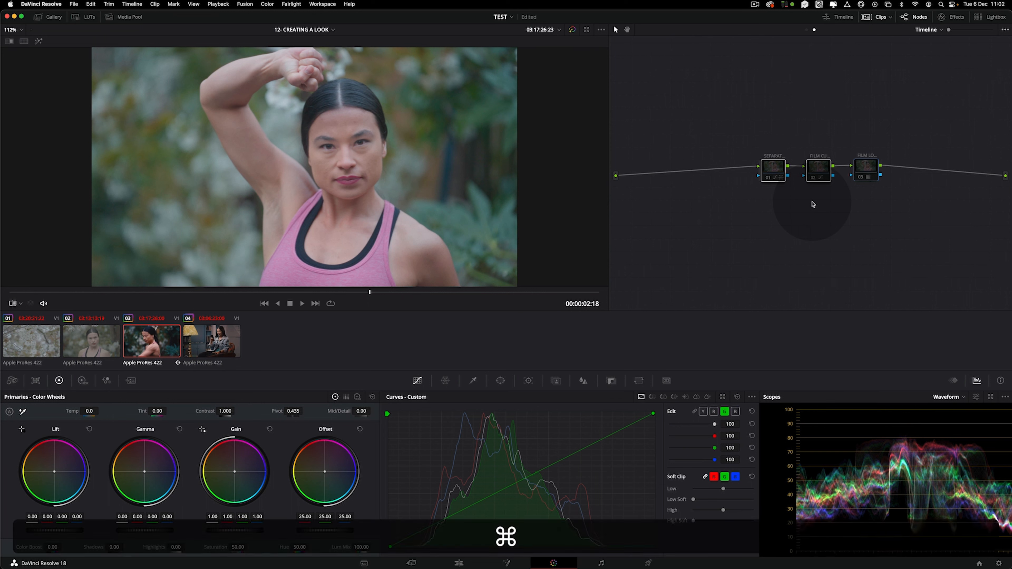
{"action": "key", "text": "super+d"}
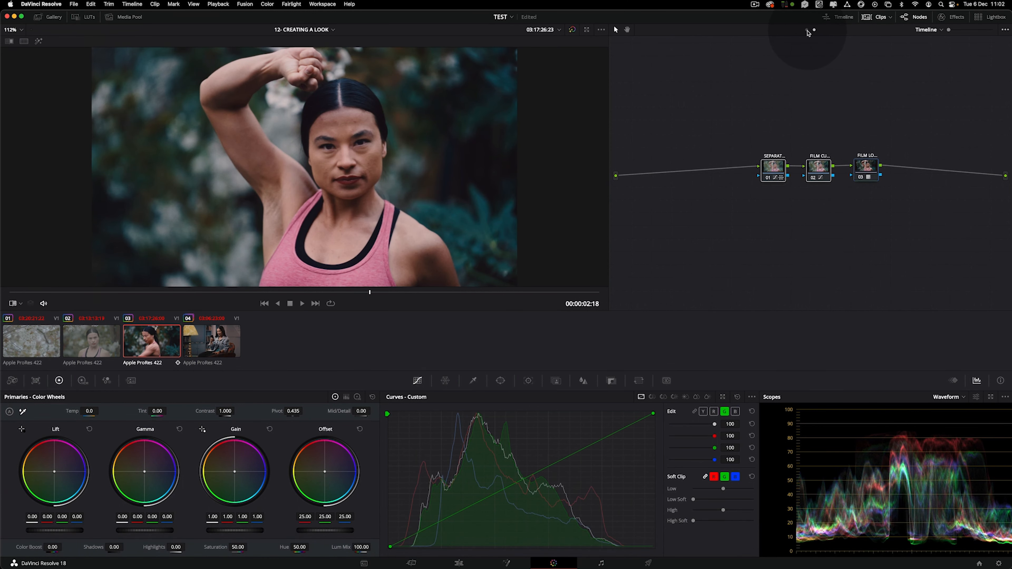
{"action": "left_click", "coordinate": [809, 30]}
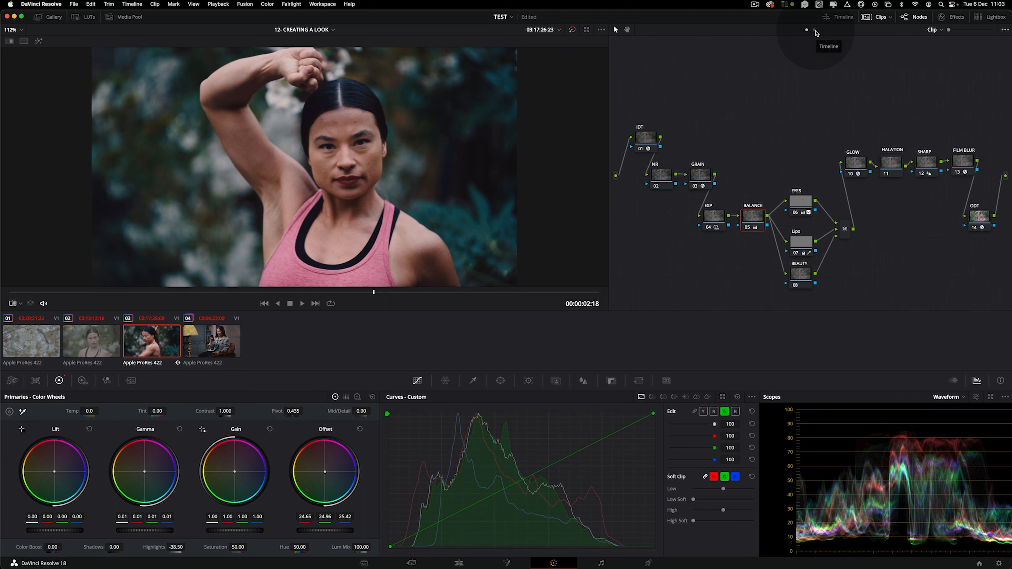
Step: Return to the timeline-level node graph and spread the three film look nodes farther apart
{"action": "left_click", "coordinate": [814, 30]}
{"action": "left_click_drag", "start_coordinate": [760, 111], "coordinate": [908, 230]}
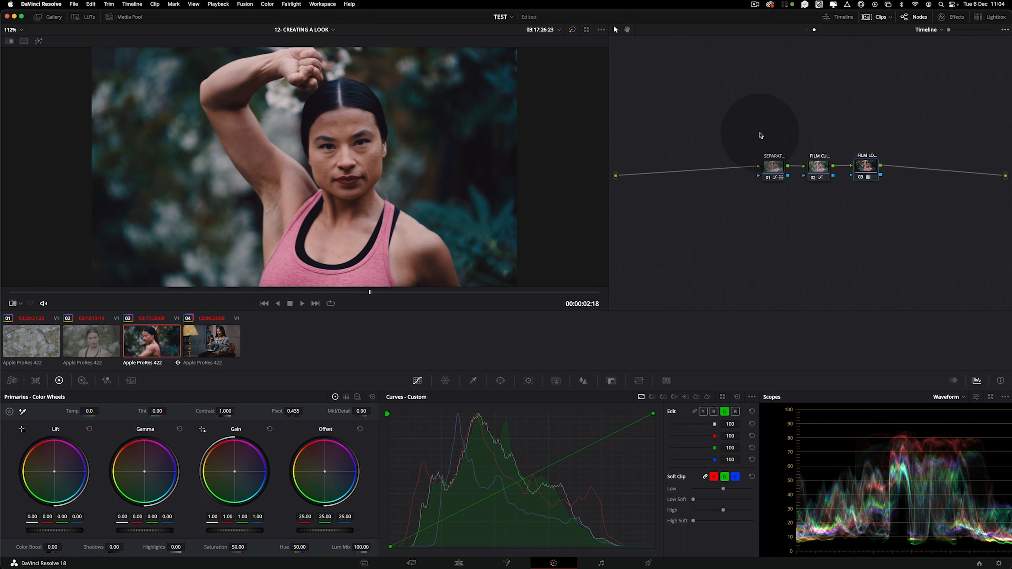
{"action": "left_click_drag", "start_coordinate": [756, 131], "coordinate": [880, 203]}
{"action": "left_click", "coordinate": [880, 203]}
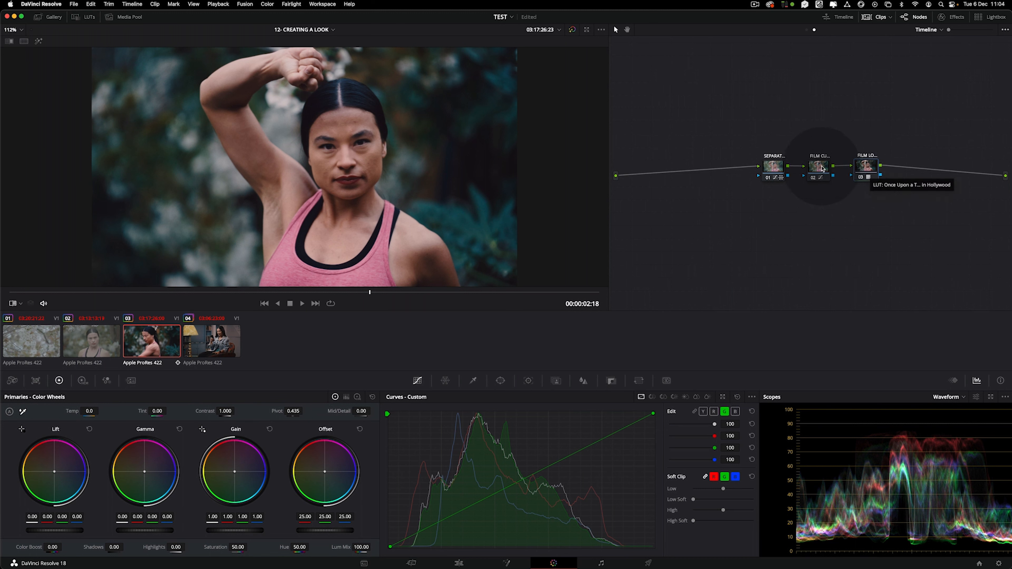
{"action": "left_click_drag", "start_coordinate": [763, 143], "coordinate": [878, 195]}
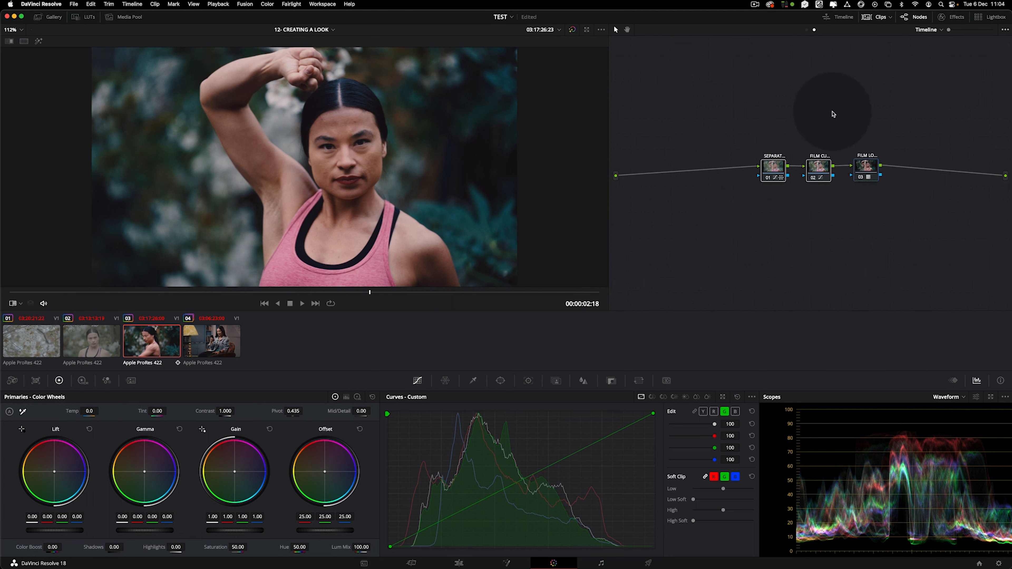
{"action": "left_click_drag", "start_coordinate": [769, 142], "coordinate": [868, 177]}
{"action": "left_click", "coordinate": [863, 190]}
{"action": "left_click_drag", "start_coordinate": [773, 165], "coordinate": [740, 166]}
{"action": "left_click_drag", "start_coordinate": [810, 167], "coordinate": [802, 168]}
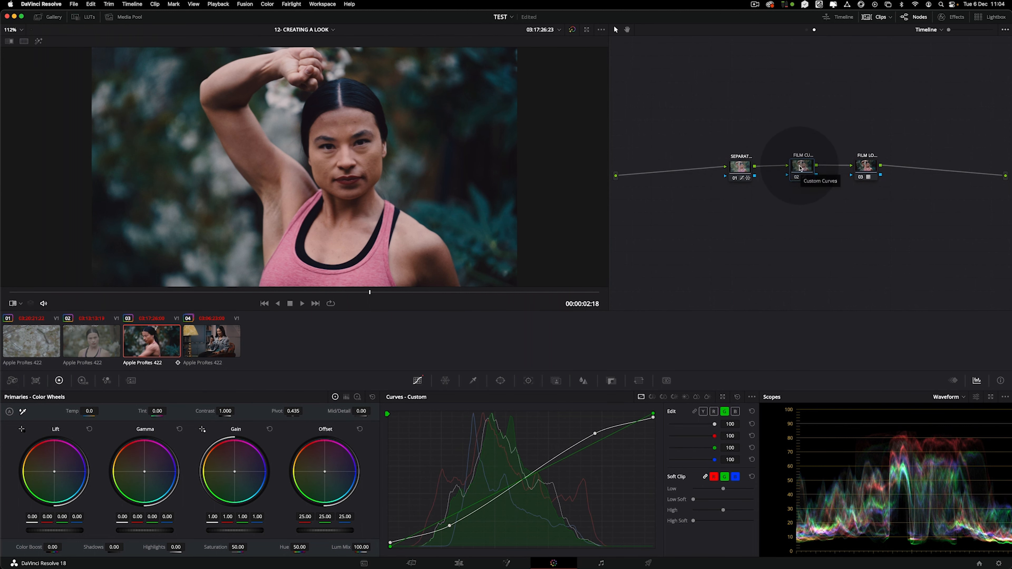
{"action": "left_click_drag", "start_coordinate": [872, 168], "coordinate": [885, 167]}
Step: Disable the three timeline nodes and re-enable only the last one, which holds the film look LUT
{"action": "left_click", "coordinate": [734, 178]}
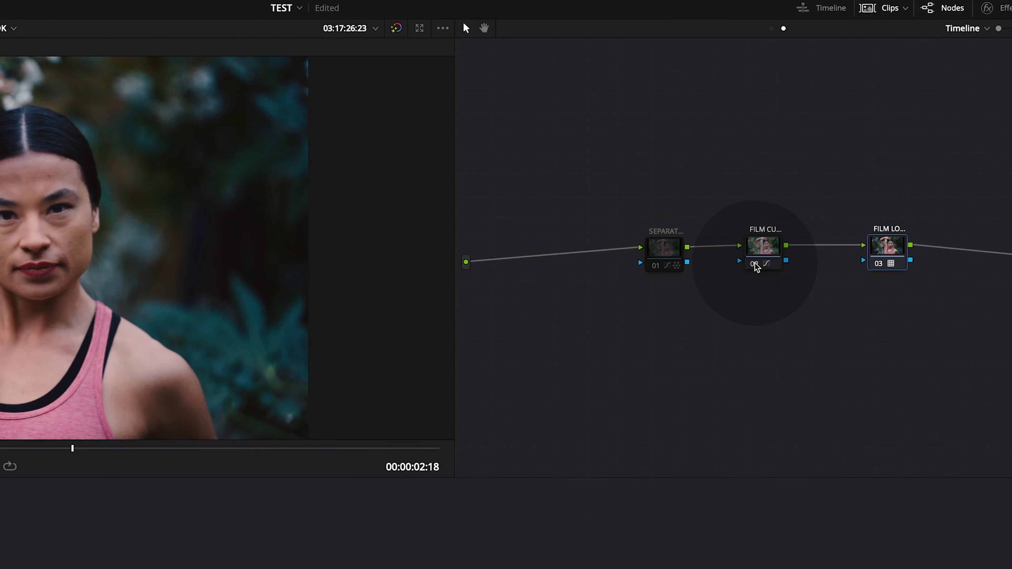
{"action": "left_click", "coordinate": [754, 264]}
{"action": "left_click_drag", "start_coordinate": [892, 249], "coordinate": [894, 248]}
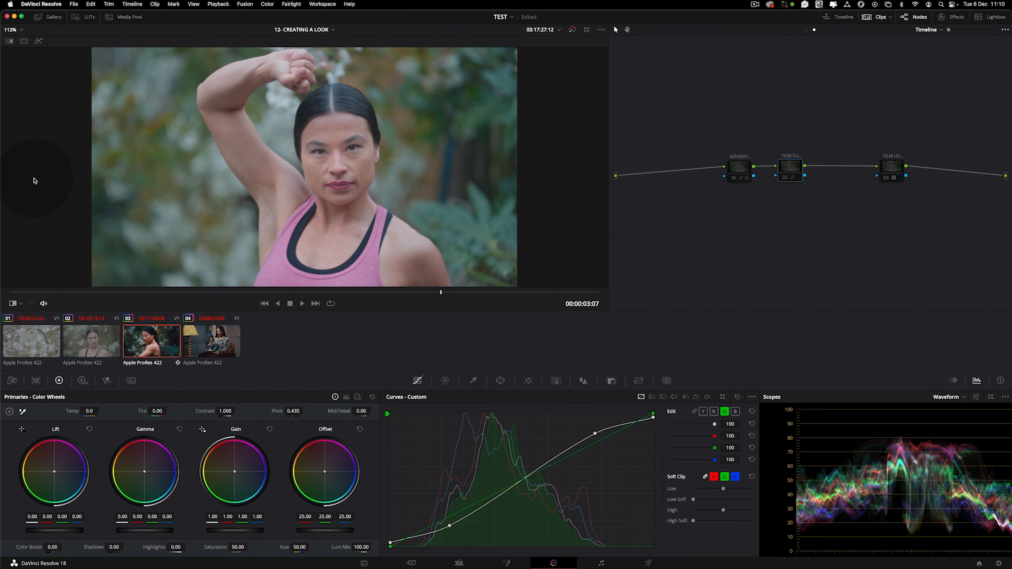
{"action": "left_click_drag", "start_coordinate": [896, 168], "coordinate": [900, 168]}
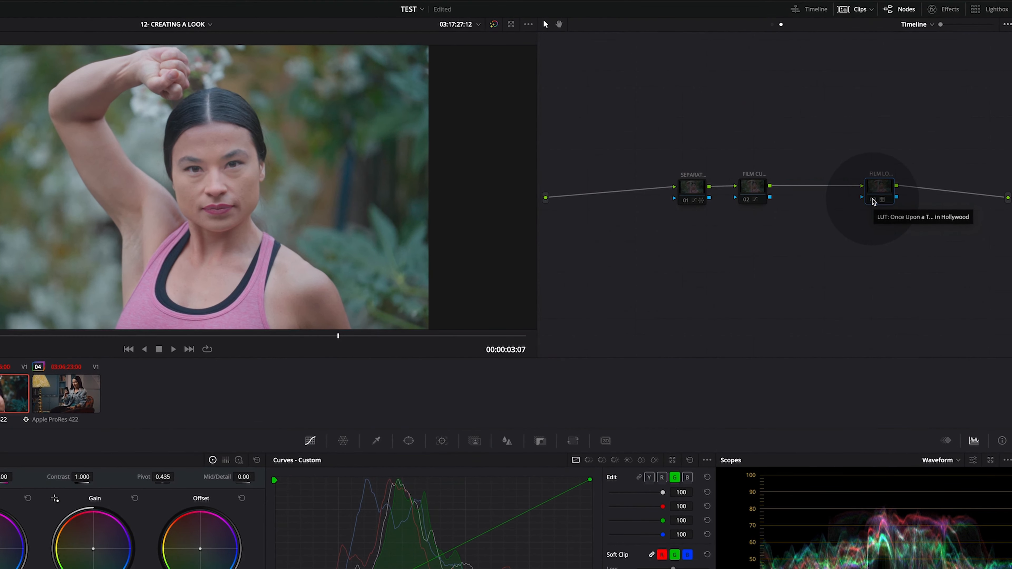
{"action": "left_click", "coordinate": [872, 201]}
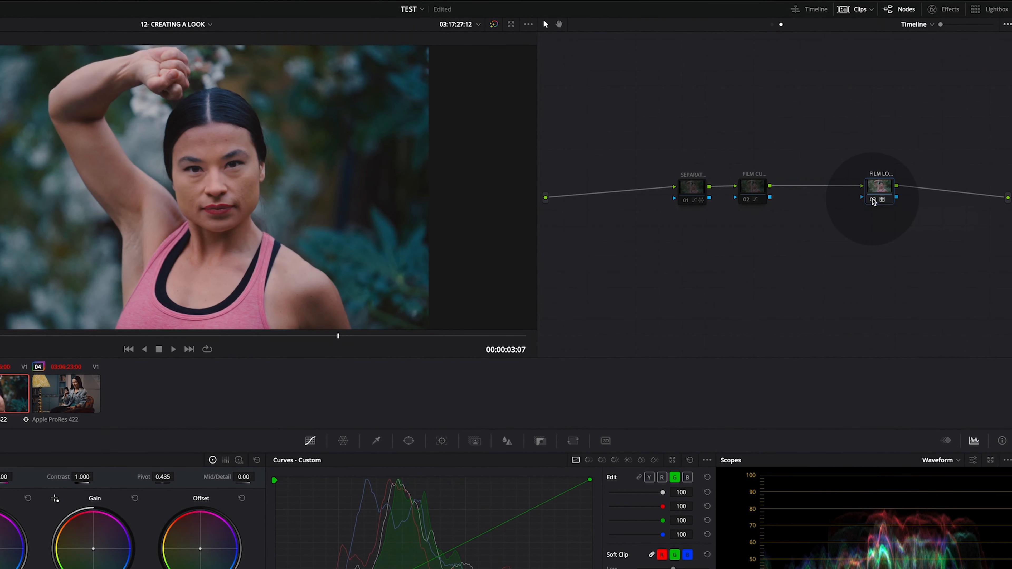
Step: Look through the Film Looks LUTs available for the last timeline node, including the Rec709 Kodak 2383 variants
{"action": "right_click", "coordinate": [880, 192]}
{"action": "mouse_move", "coordinate": [892, 274]}
{"action": "mouse_move", "coordinate": [796, 416]}
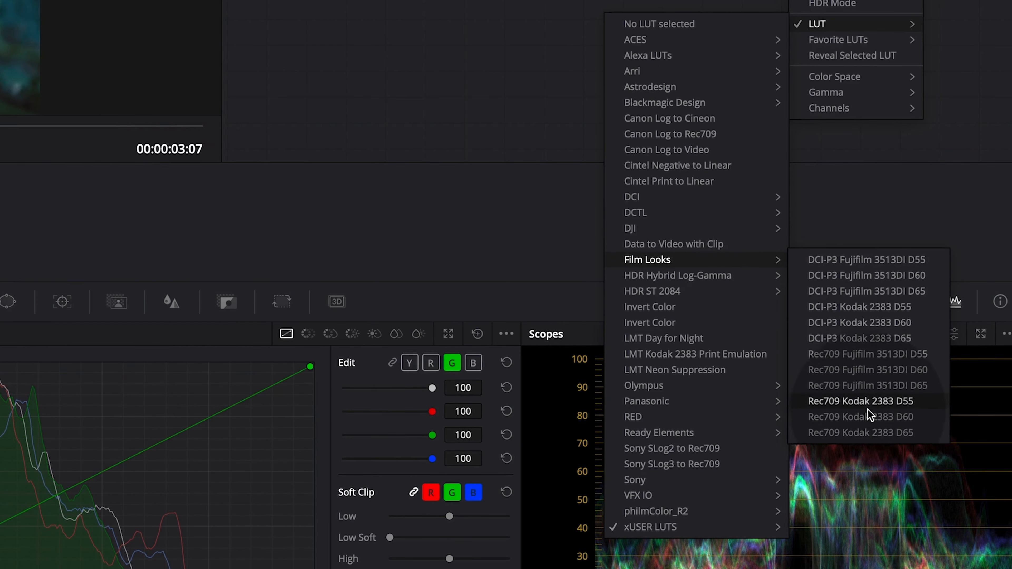
{"action": "left_click", "coordinate": [879, 268]}
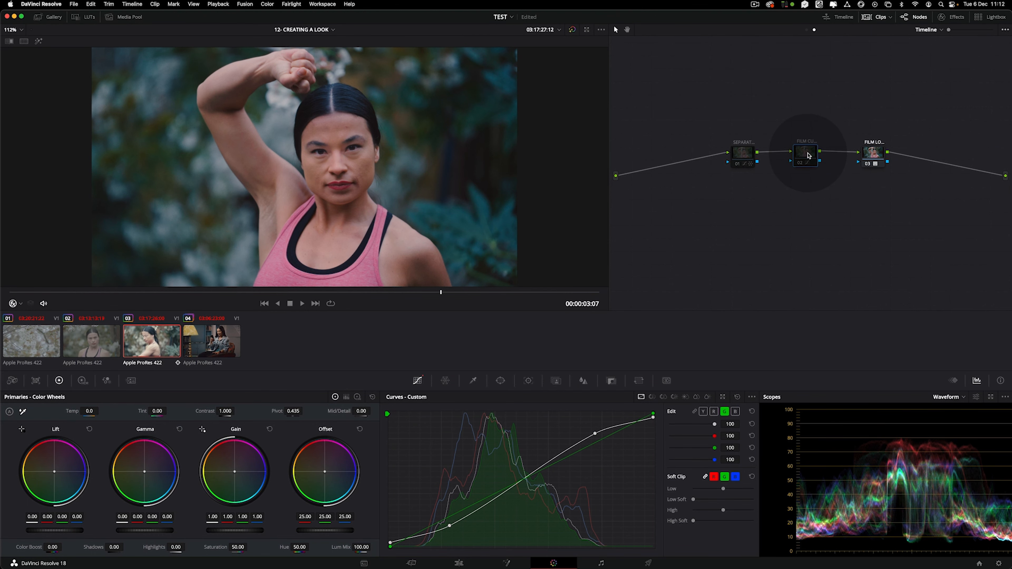
Step: Select the film curve node and unlink its custom curve channels so only the luminance (Y) curve is edited
{"action": "left_click_drag", "start_coordinate": [808, 155], "coordinate": [813, 155]}
{"action": "left_click", "coordinate": [695, 412]}
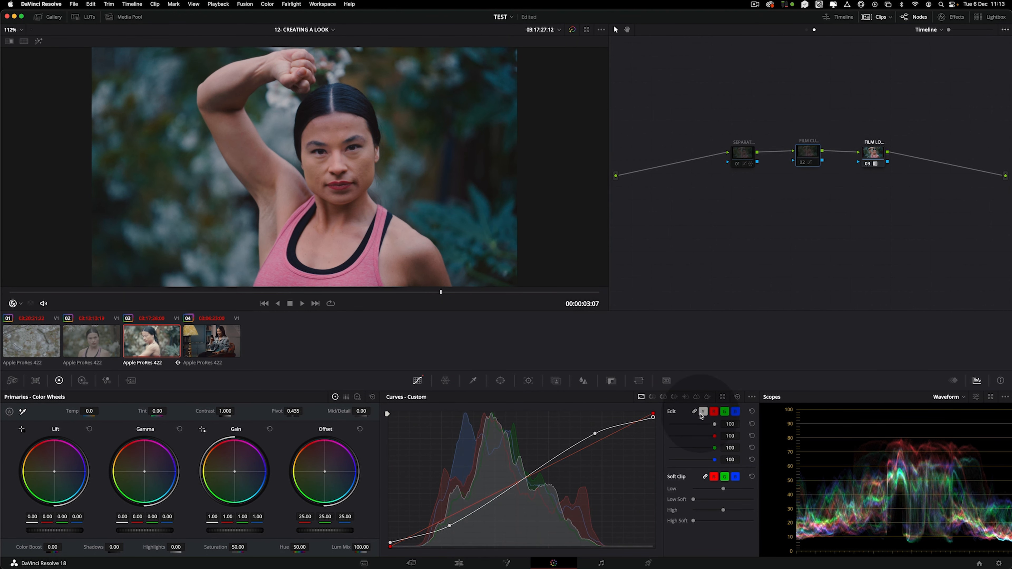
{"action": "left_click", "coordinate": [703, 411]}
{"action": "left_click", "coordinate": [695, 411]}
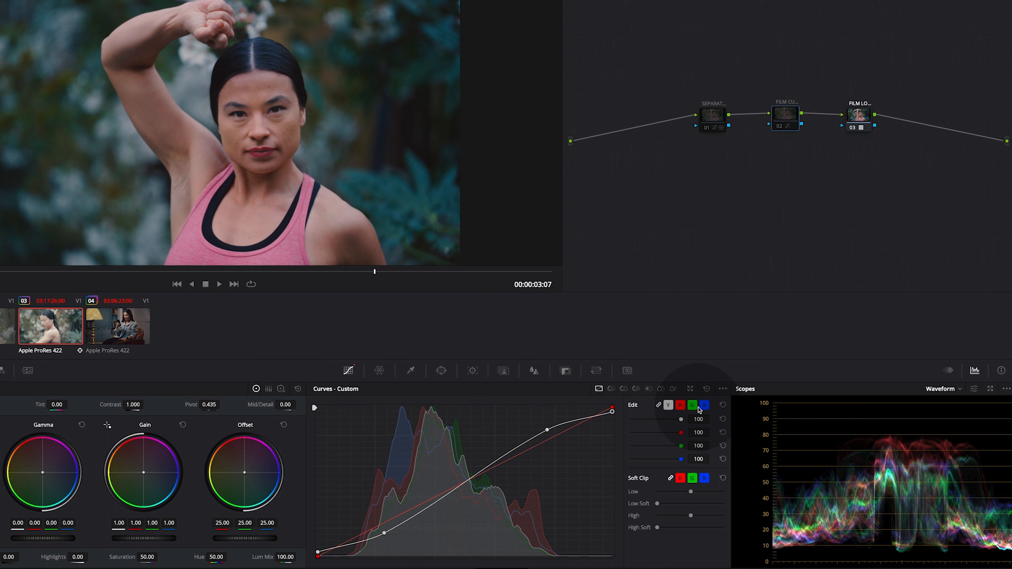
{"action": "left_click", "coordinate": [659, 406]}
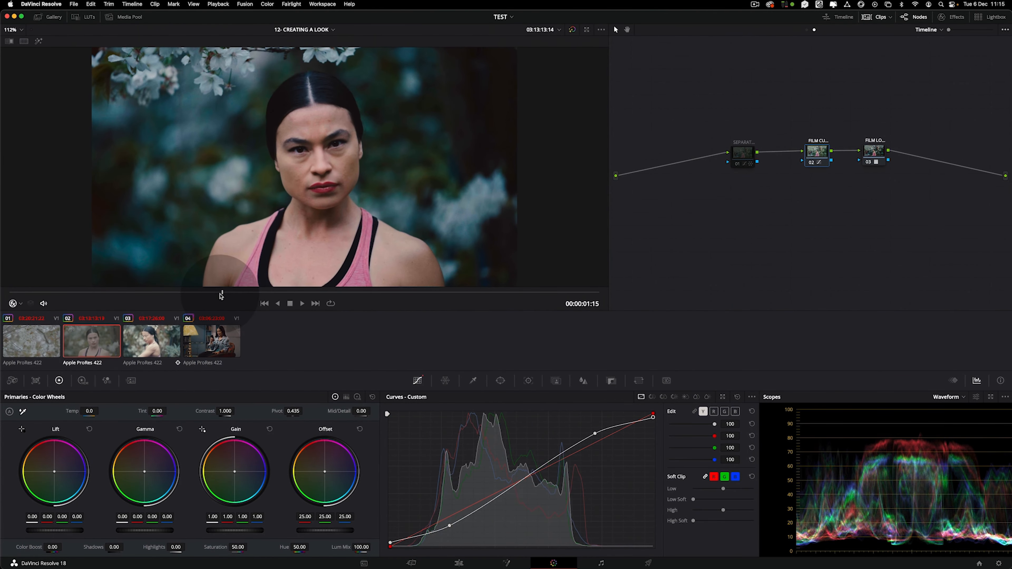
Step: Review the third and fourth clips with the film curve and film look nodes enabled
{"action": "left_click", "coordinate": [149, 341]}
{"action": "left_click_drag", "start_coordinate": [255, 293], "coordinate": [348, 293]}
{"action": "left_click", "coordinate": [211, 341]}
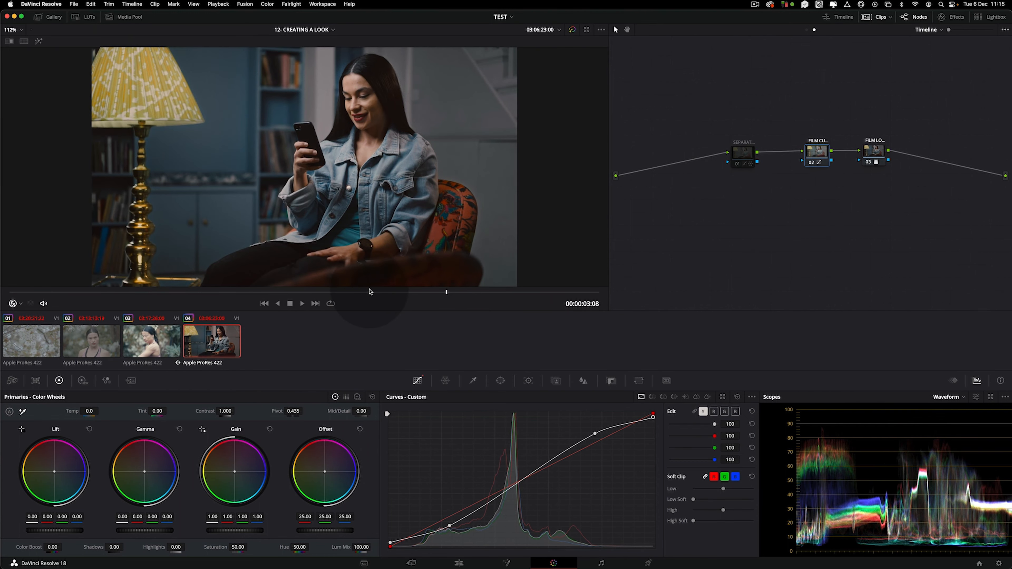
{"action": "left_click", "coordinate": [151, 340]}
{"action": "left_click_drag", "start_coordinate": [406, 292], "coordinate": [336, 299]}
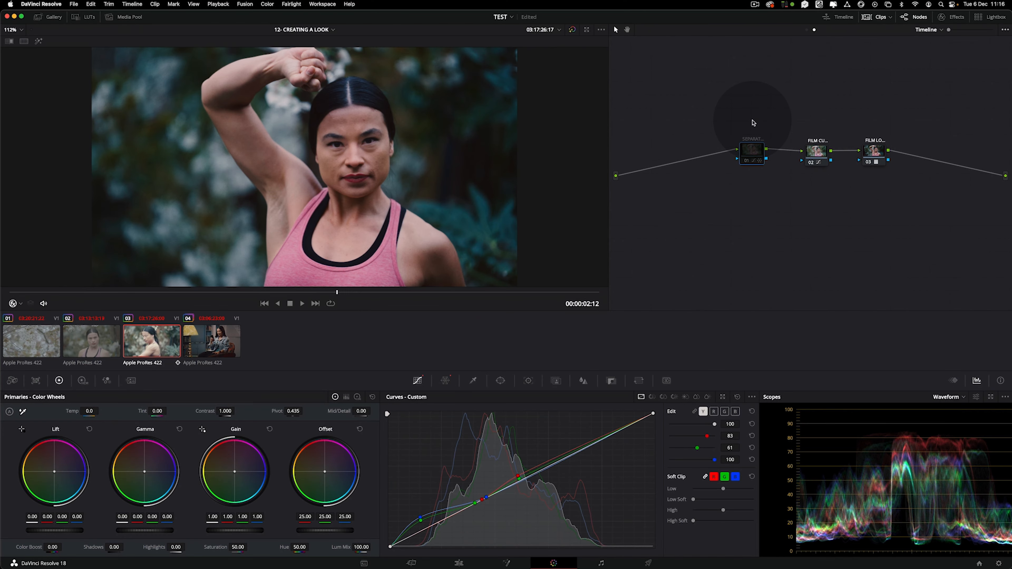
Step: Inspect the custom curves of the separation node and compare them with those of the film curve node
{"action": "left_click_drag", "start_coordinate": [752, 147], "coordinate": [752, 148]}
{"action": "left_click", "coordinate": [820, 151]}
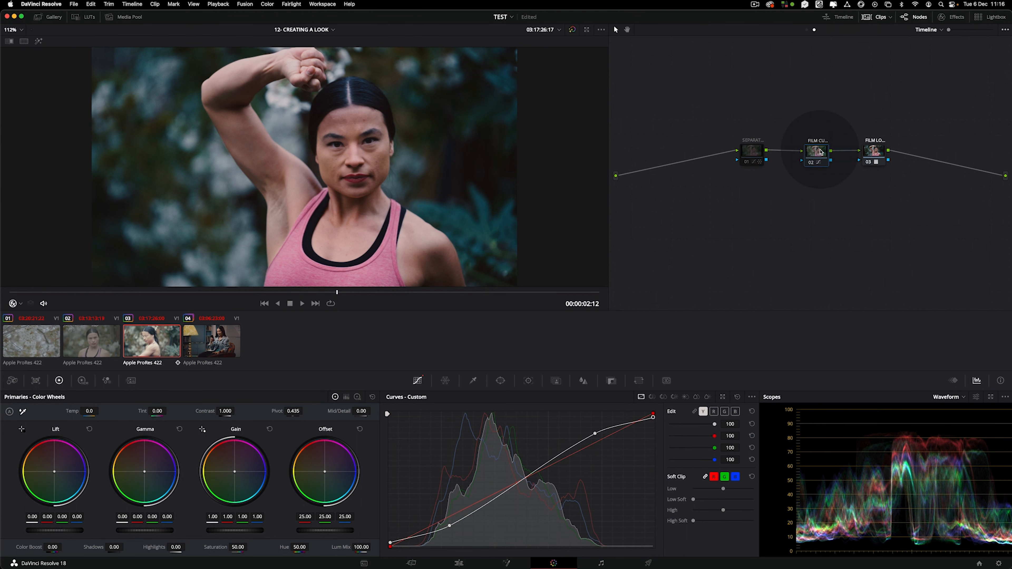
{"action": "left_click", "coordinate": [752, 151]}
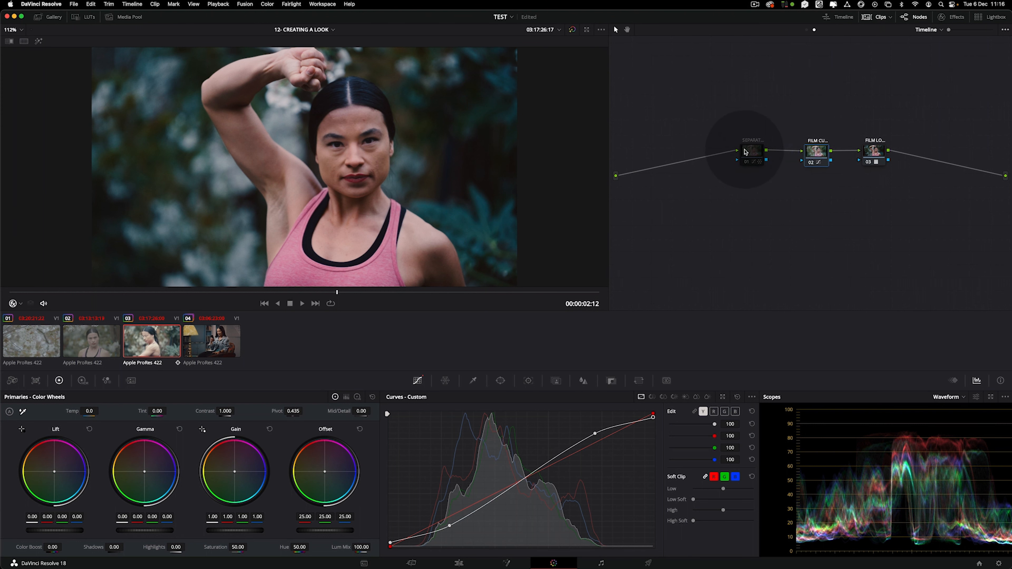
{"action": "left_click_drag", "start_coordinate": [753, 156], "coordinate": [751, 156]}
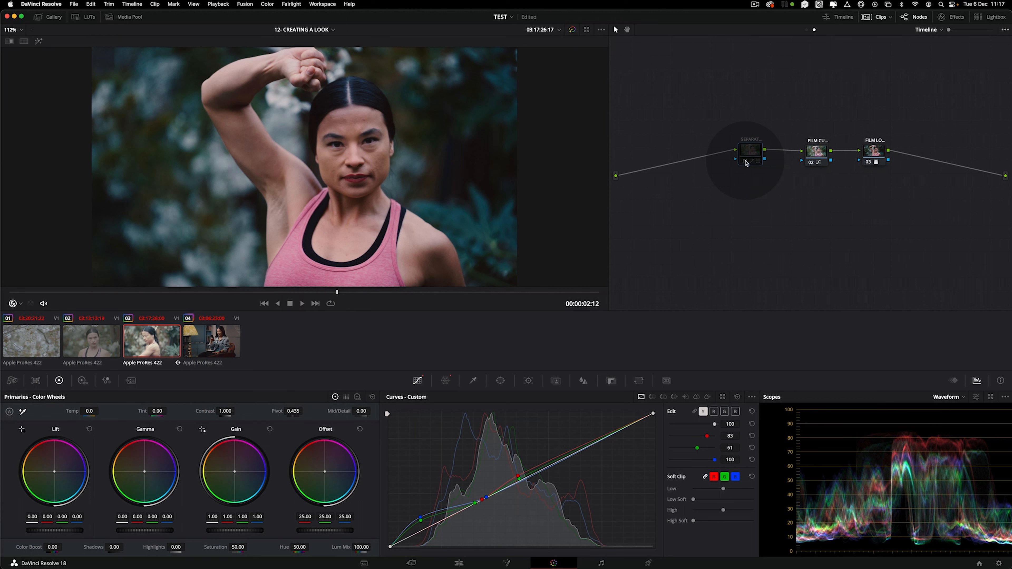
Step: Compare the third clip with the separation node on and off, examining the woman's face and background up close
{"action": "left_click", "coordinate": [746, 162]}
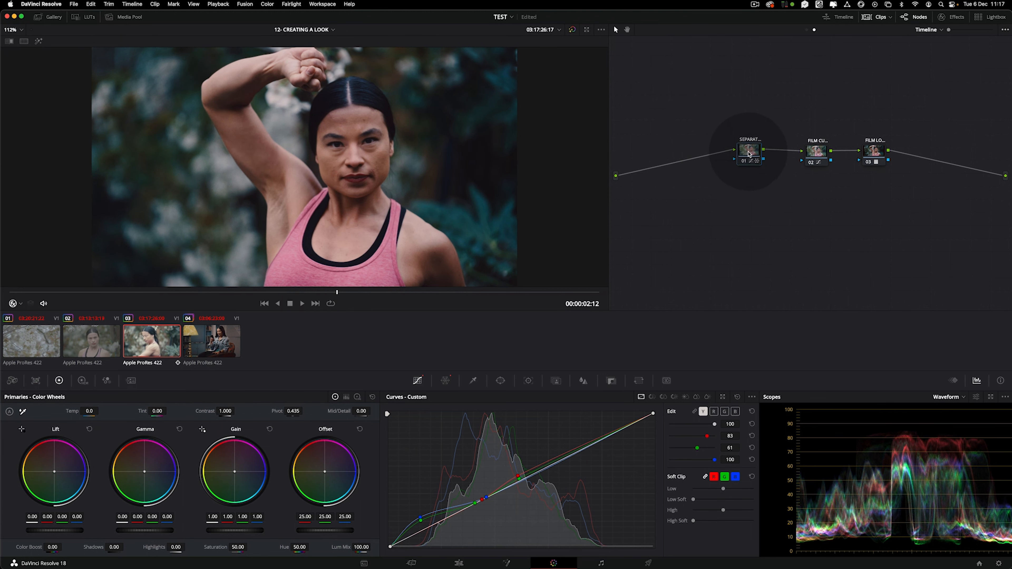
{"action": "left_click", "coordinate": [743, 164]}
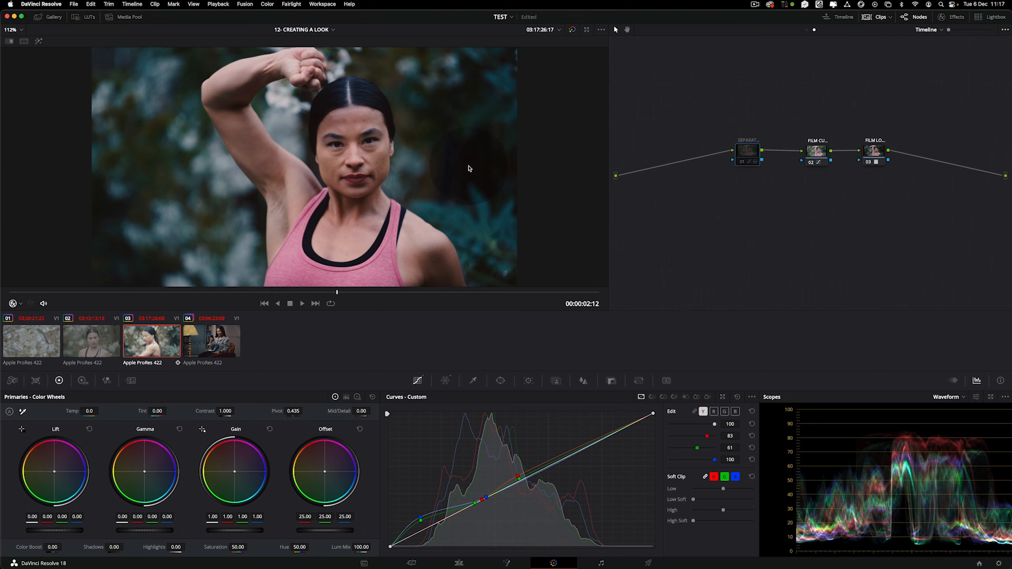
{"action": "scroll", "coordinate": [501, 156], "scroll_direction": "up", "scroll_amount": 5}
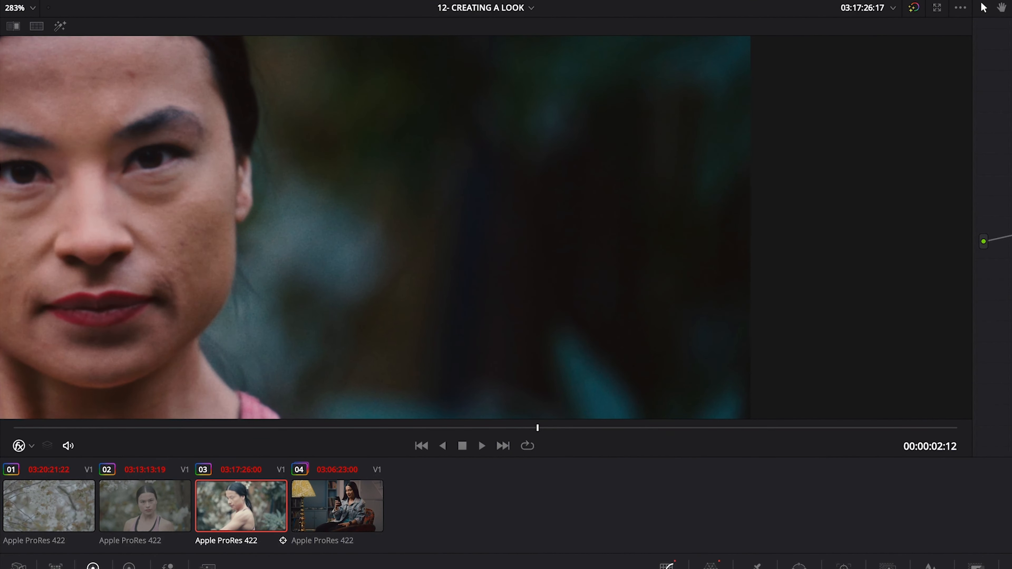
{"action": "key", "text": "shift+z"}
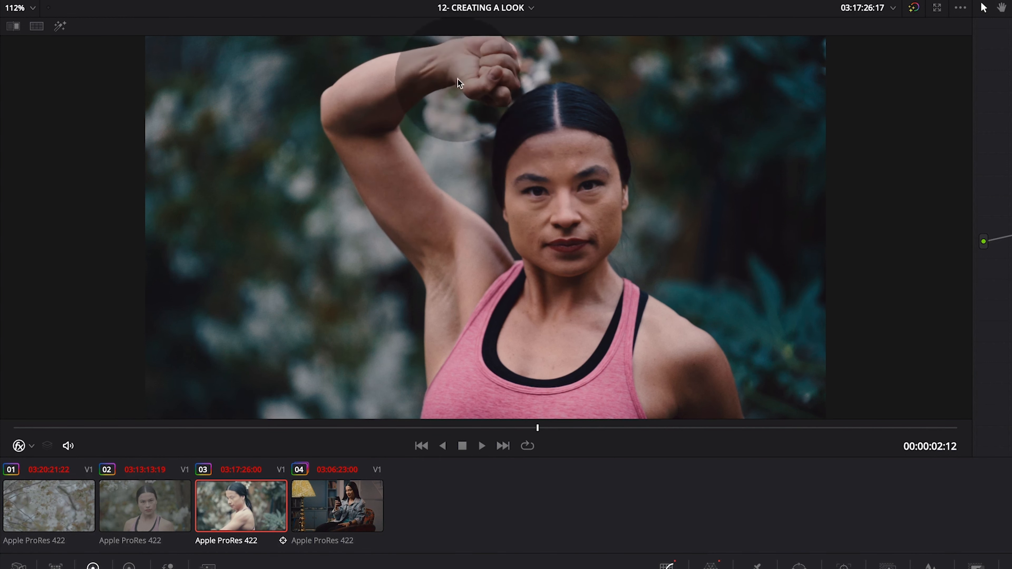
Step: Review the third and fourth clips with the separation node enabled and play the timeline from the start
{"action": "key", "text": "Down"}
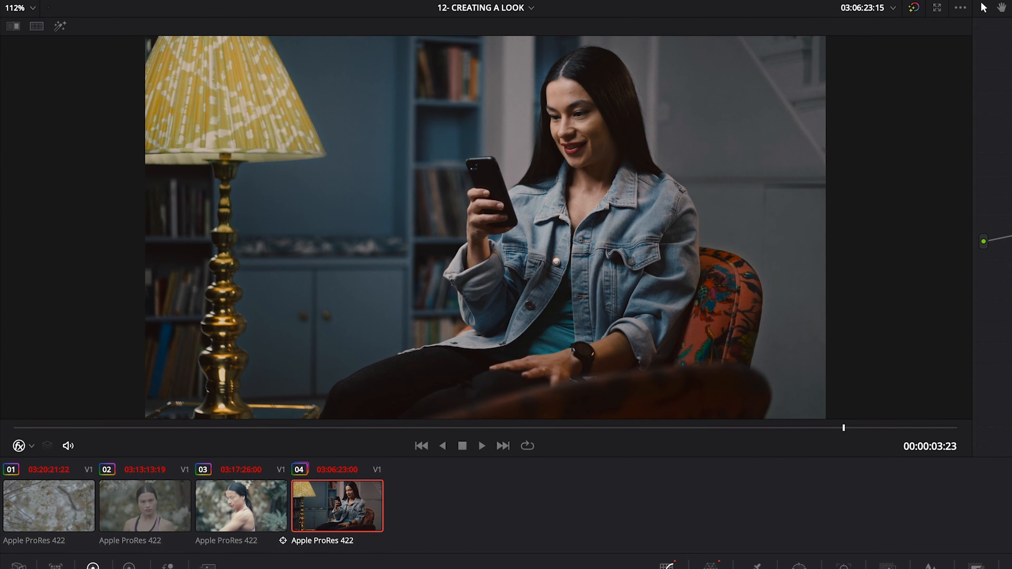
{"action": "left_click", "coordinate": [253, 512]}
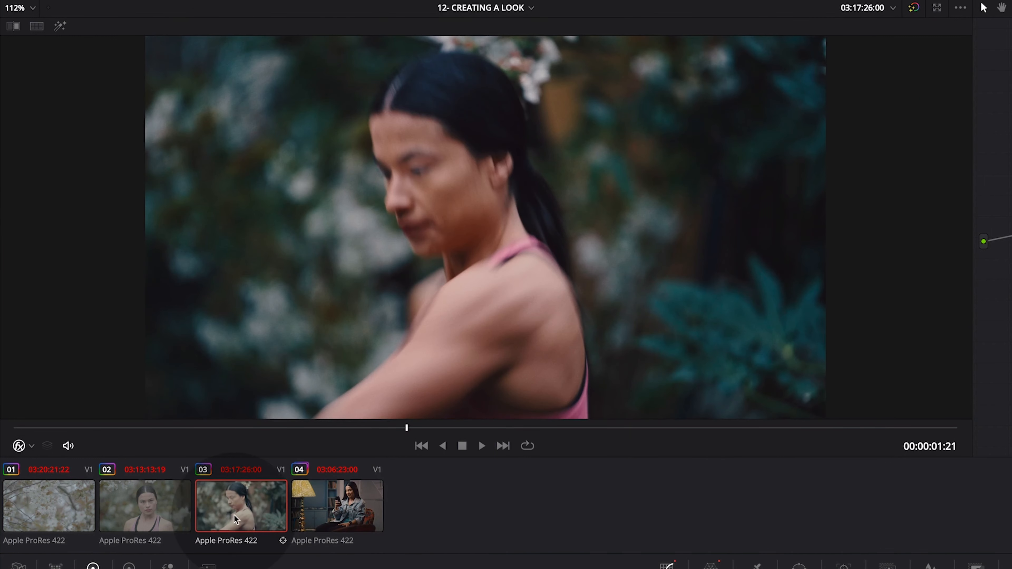
{"action": "left_click_drag", "start_coordinate": [834, 427], "coordinate": [878, 428]}
{"action": "left_click", "coordinate": [222, 509]}
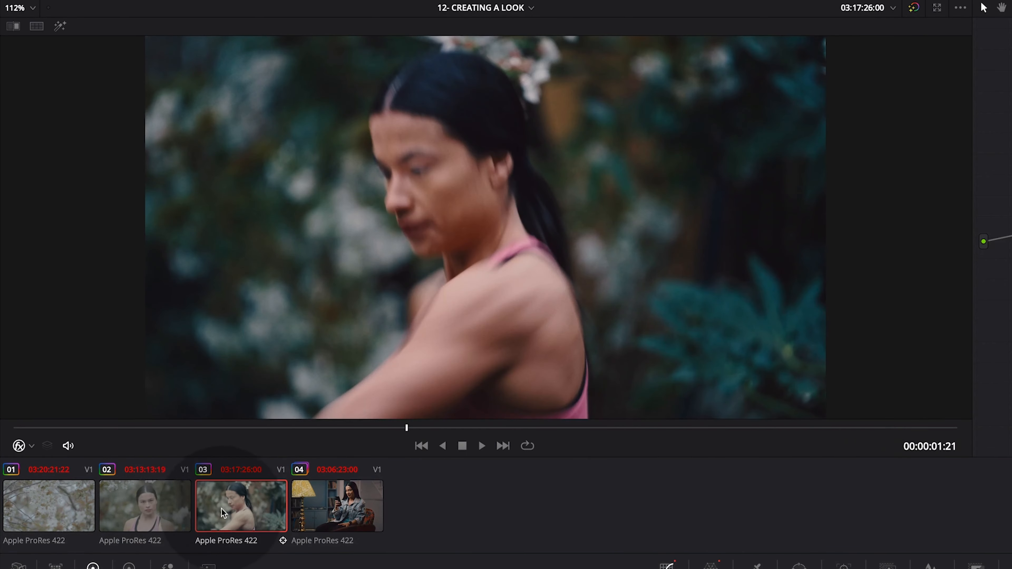
{"action": "left_click", "coordinate": [22, 428]}
{"action": "key", "text": "space"}
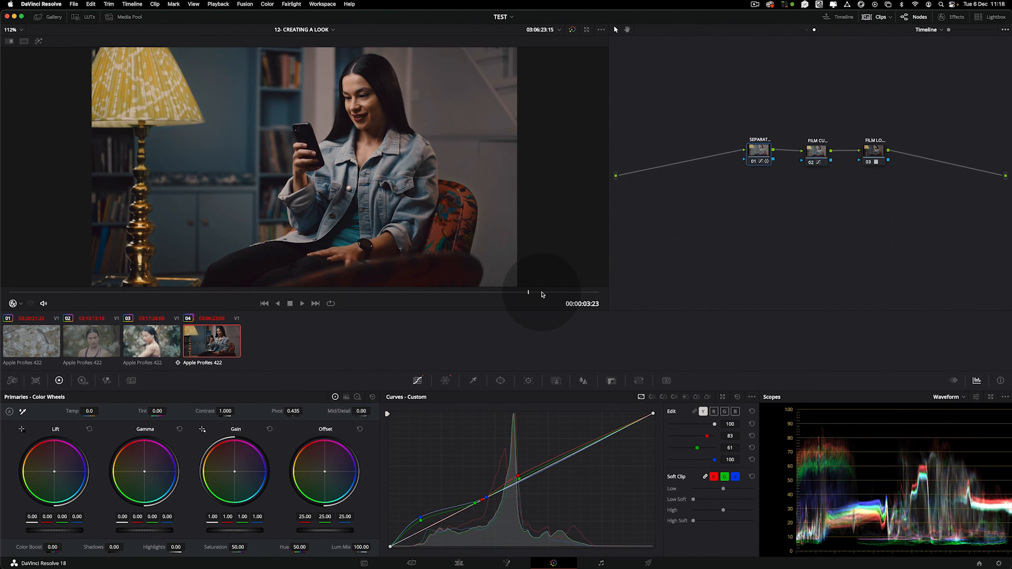
Step: Switch to the fourth clip's clip-level node graph and compare the image with the BLUES node off and on
{"action": "left_click", "coordinate": [806, 30]}
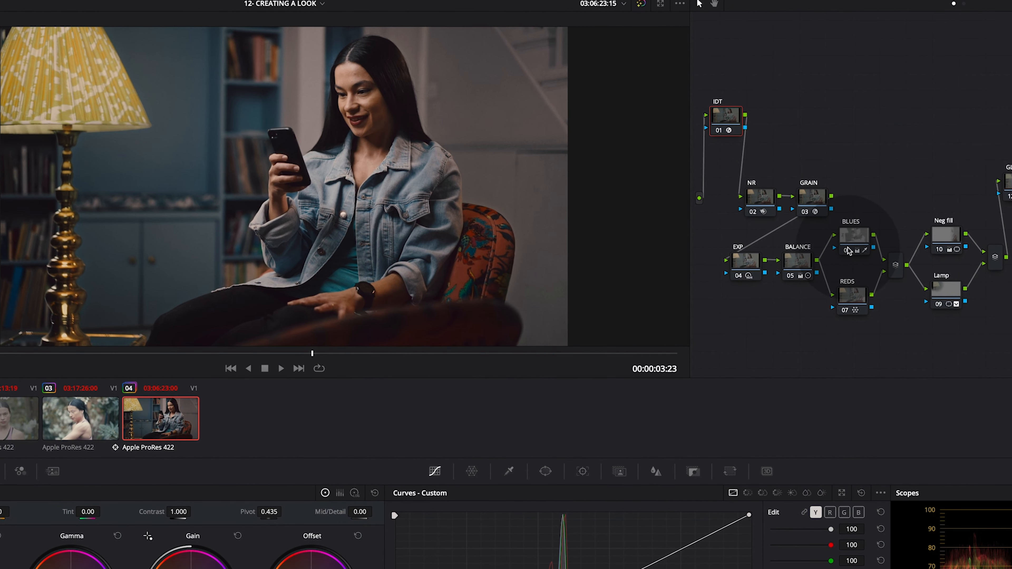
{"action": "left_click", "coordinate": [847, 247]}
{"action": "left_click", "coordinate": [847, 247]}
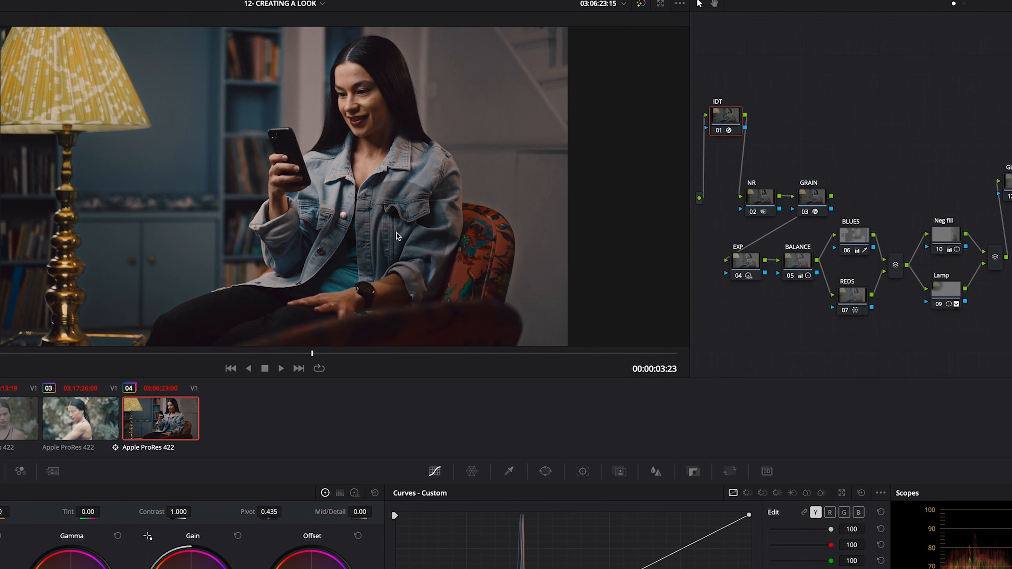
{"action": "left_click", "coordinate": [847, 250]}
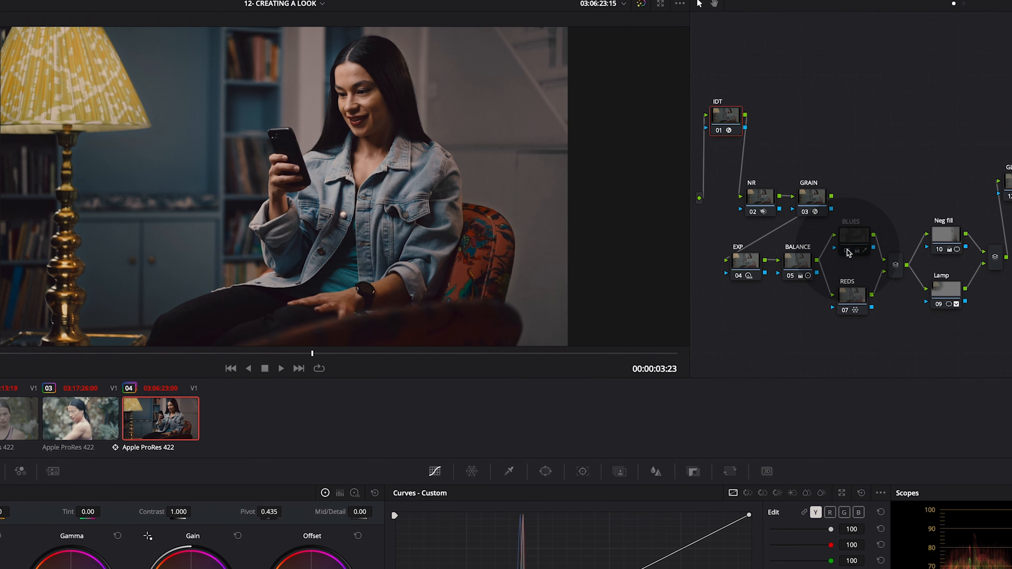
{"action": "left_click", "coordinate": [847, 250]}
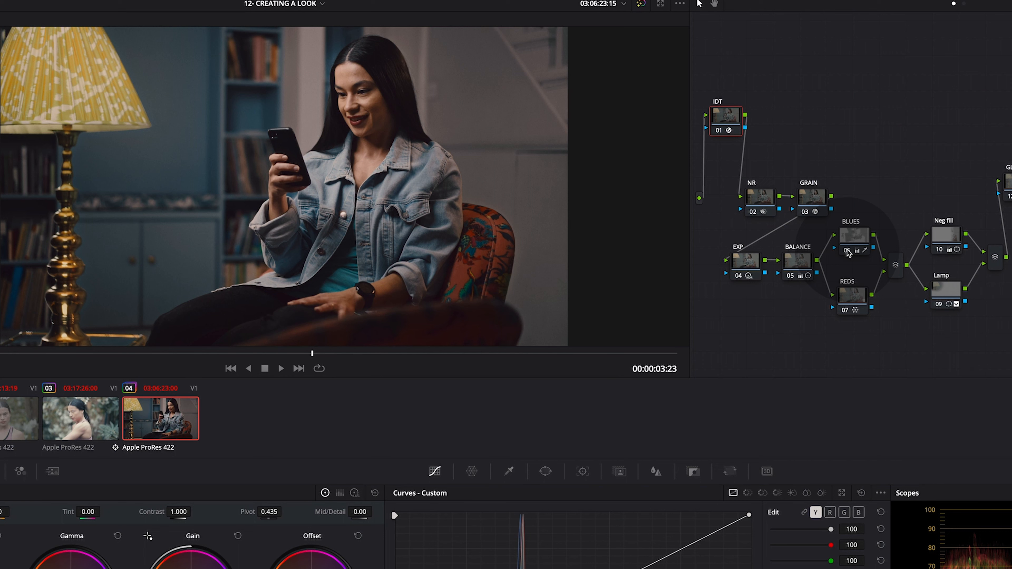
{"action": "left_click", "coordinate": [847, 251]}
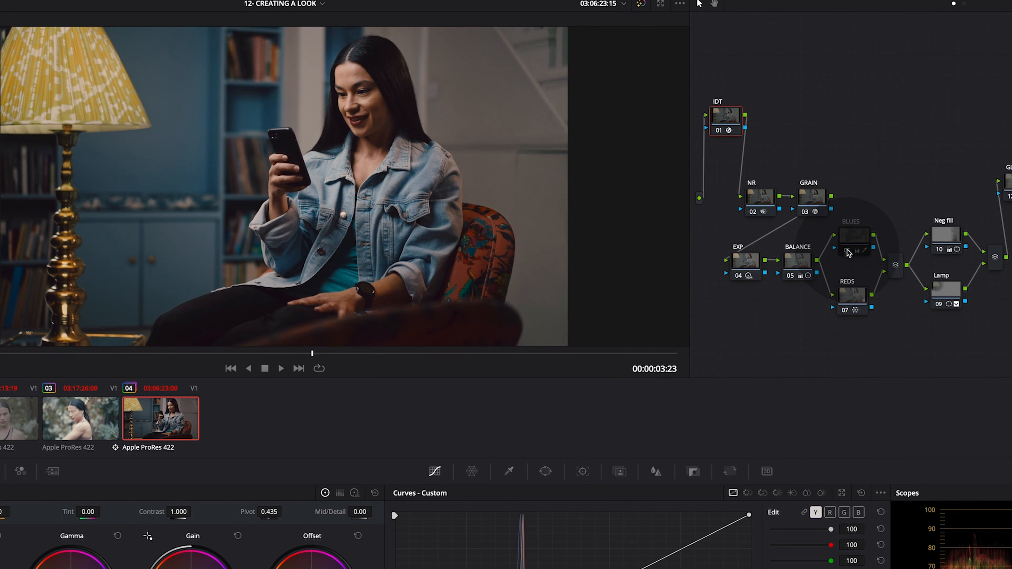
{"action": "left_click", "coordinate": [847, 251]}
Step: Move the BLUES and REDS nodes slightly closer together and recheck the shot with BLUES off and on
{"action": "left_click_drag", "start_coordinate": [855, 232], "coordinate": [856, 236]}
{"action": "left_click_drag", "start_coordinate": [849, 299], "coordinate": [854, 294]}
{"action": "left_click", "coordinate": [849, 258]}
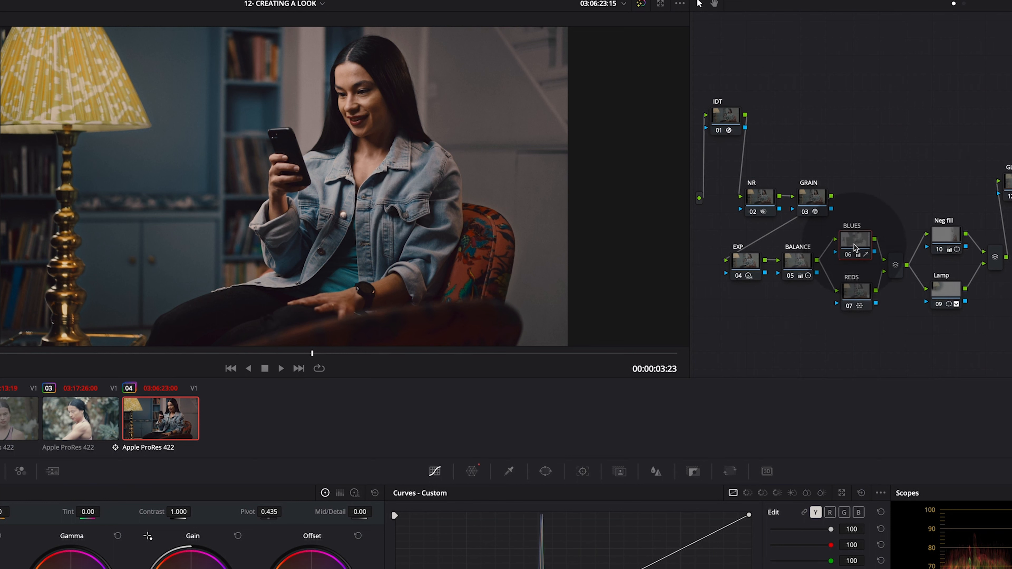
{"action": "left_click", "coordinate": [847, 255]}
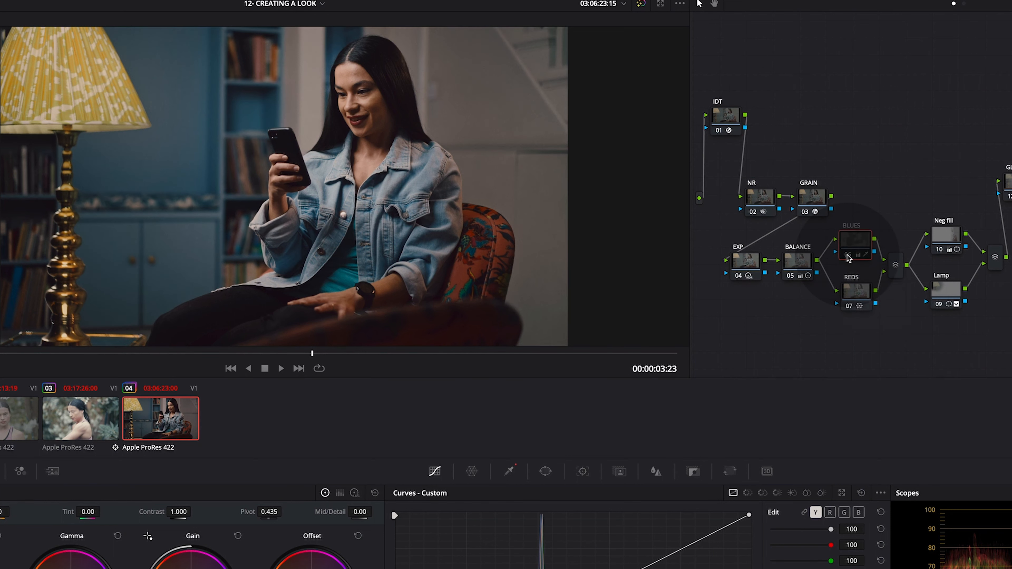
{"action": "left_click", "coordinate": [848, 256]}
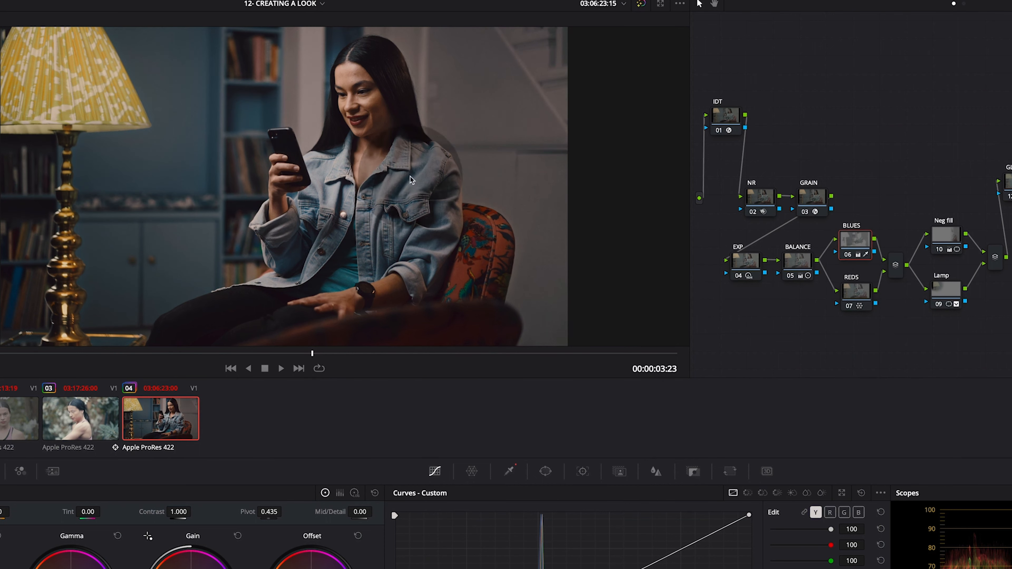
Step: Compare the shot with the REDS node off and on, and nudge that node slightly downward in the clip graph
{"action": "left_click", "coordinate": [849, 305]}
{"action": "left_click", "coordinate": [850, 306]}
{"action": "left_click", "coordinate": [850, 309]}
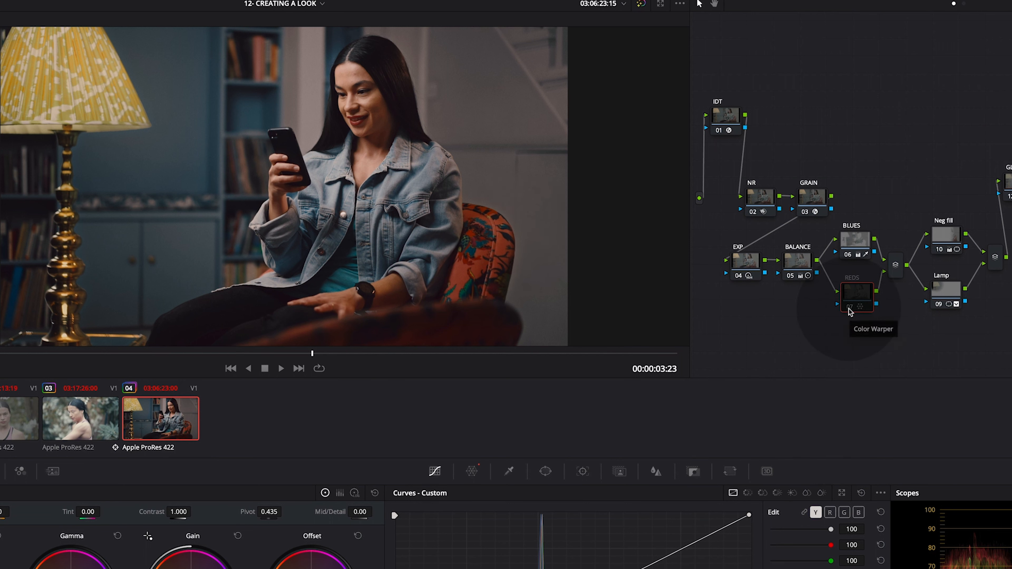
{"action": "left_click", "coordinate": [851, 307]}
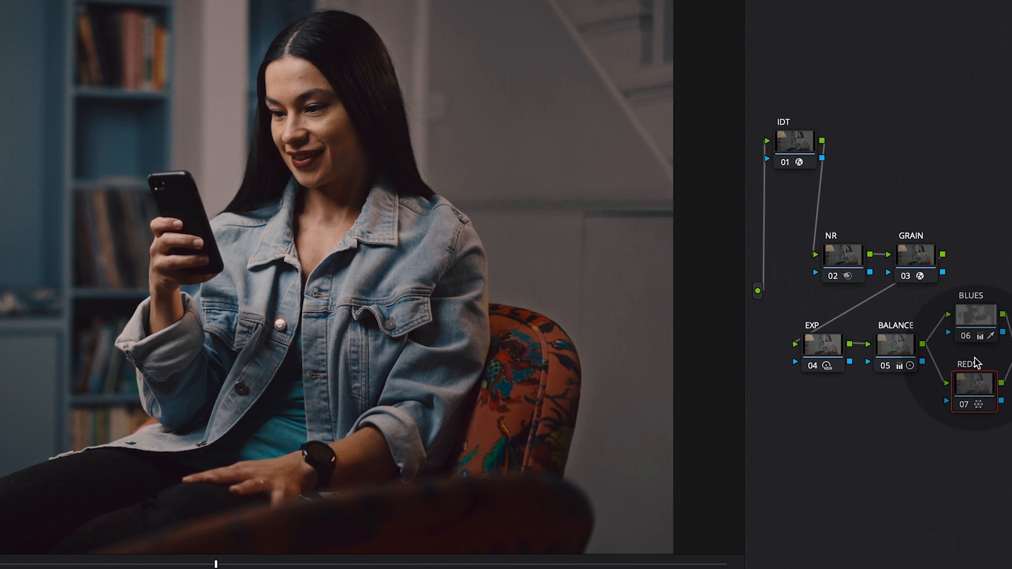
{"action": "left_click_drag", "start_coordinate": [977, 385], "coordinate": [975, 389]}
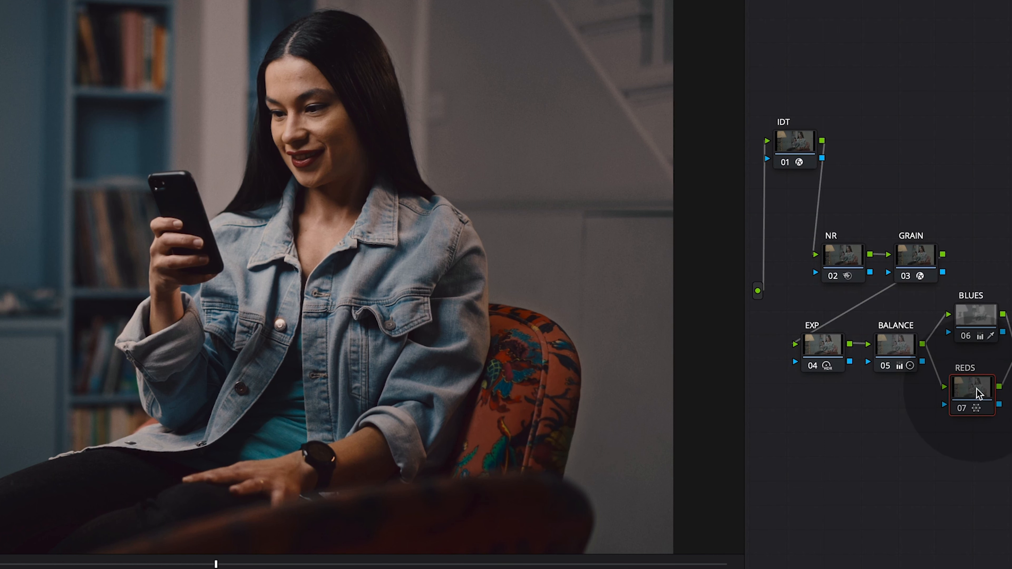
{"action": "key", "text": "shift+apostrophe"}
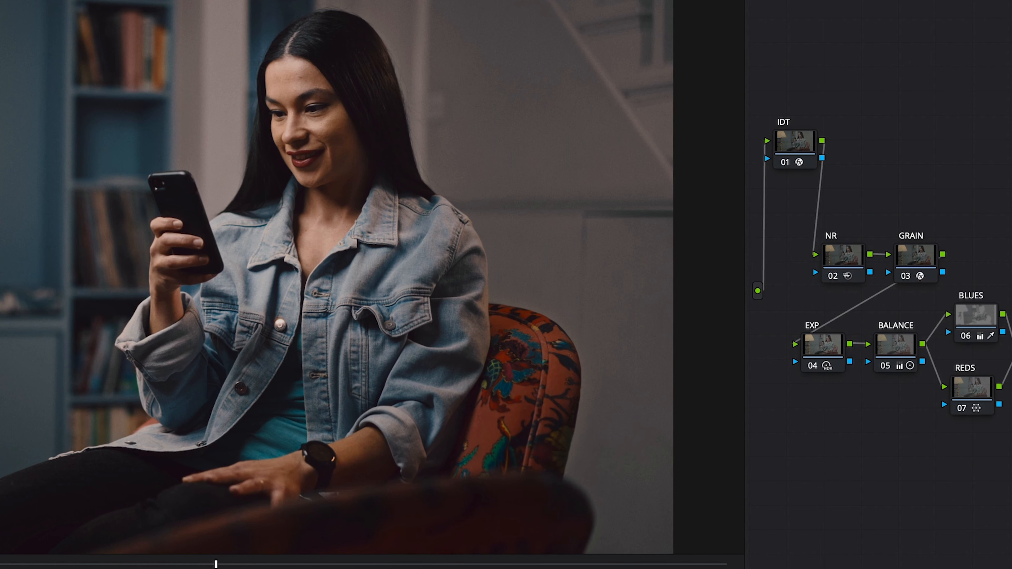
{"action": "left_click", "coordinate": [934, 319]}
{"action": "mouse_move", "coordinate": [936, 321]}
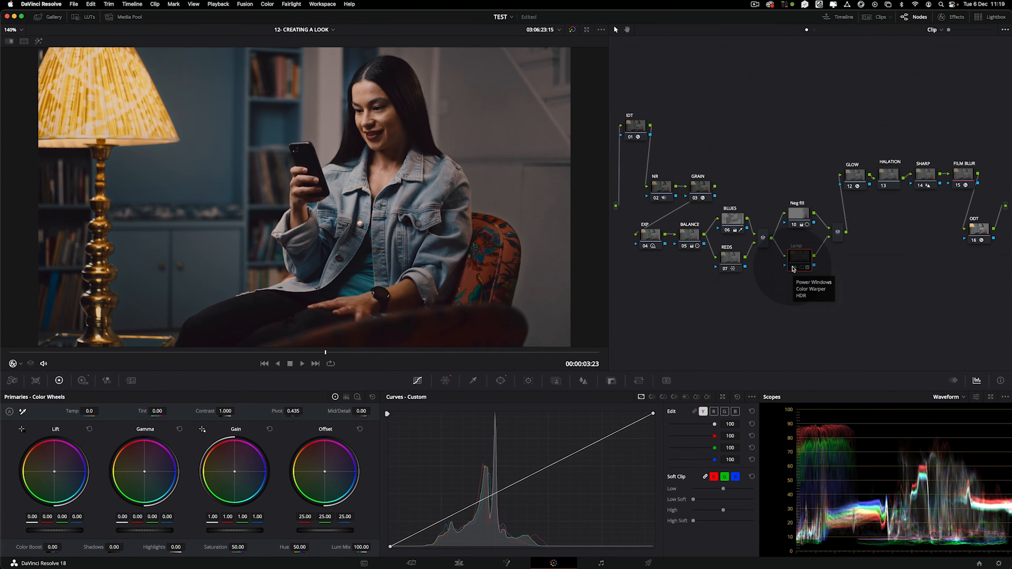
Step: Compare the lampshade in the shot with the Lamp node repeatedly switched off and on, leaving the node enabled
{"action": "left_click", "coordinate": [794, 267]}
{"action": "left_click", "coordinate": [793, 268]}
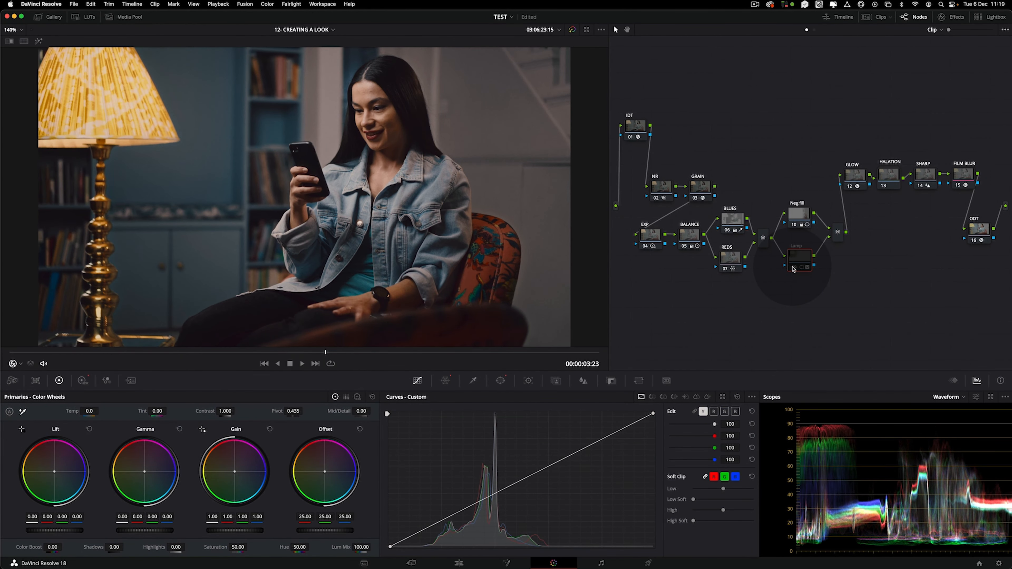
{"action": "left_click", "coordinate": [794, 268]}
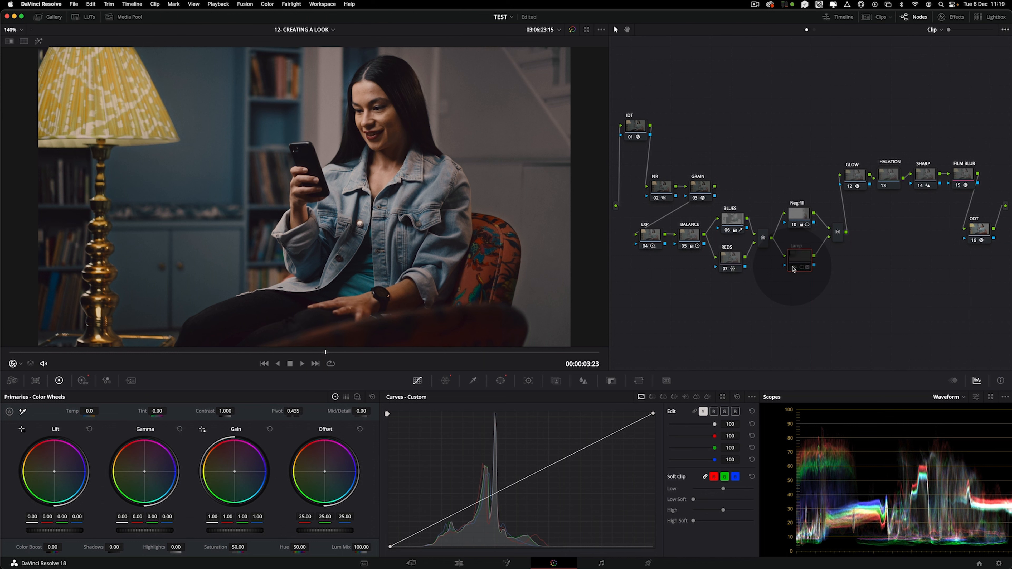
{"action": "left_click", "coordinate": [793, 267]}
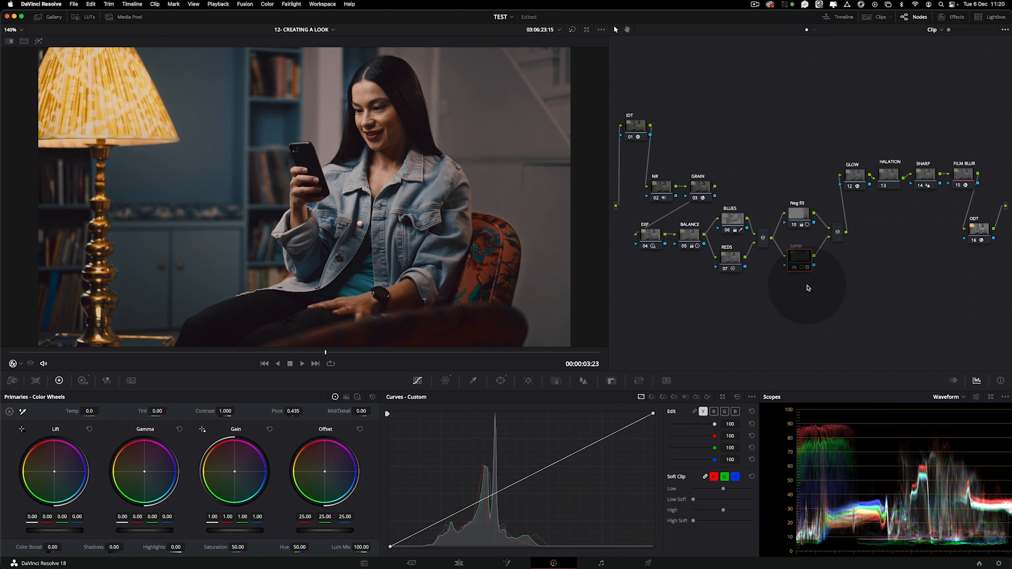
{"action": "left_click", "coordinate": [795, 269]}
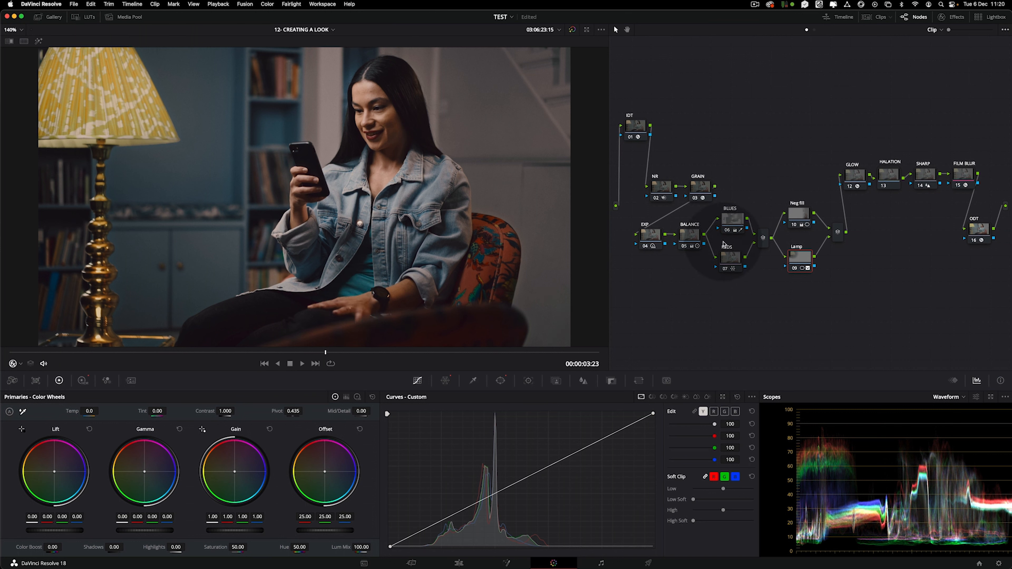
Step: Compare the wall behind the woman with the Neg fill node off and on, leaving the node enabled
{"action": "left_click", "coordinate": [794, 226]}
{"action": "left_click", "coordinate": [795, 226]}
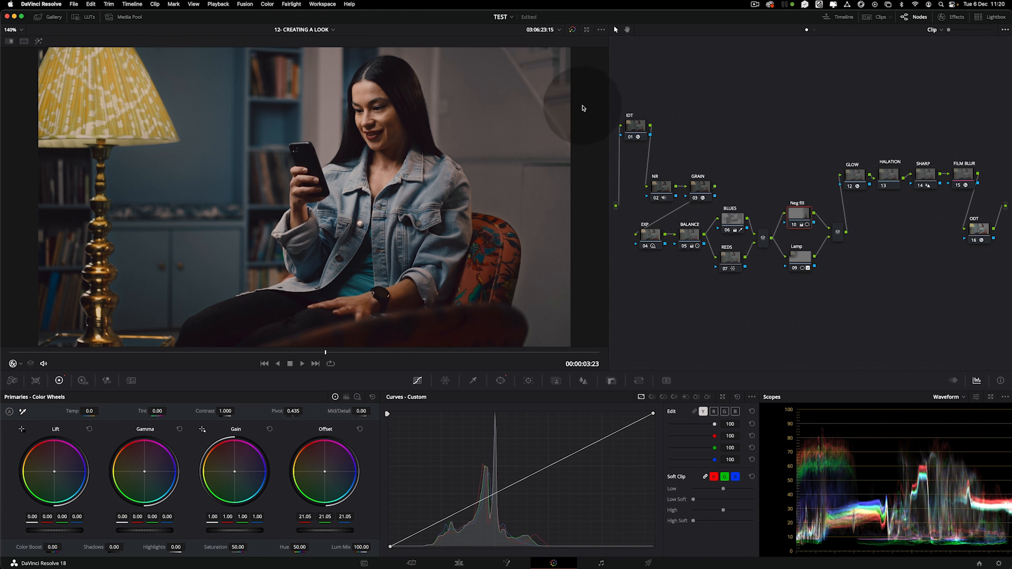
{"action": "key", "text": "ctrl+d"}
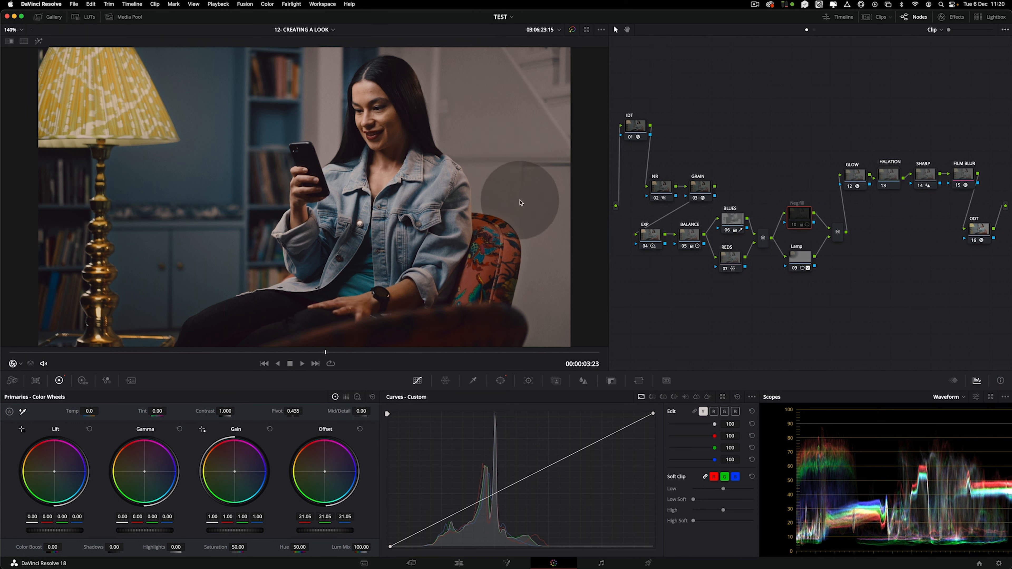
{"action": "left_click", "coordinate": [795, 225]}
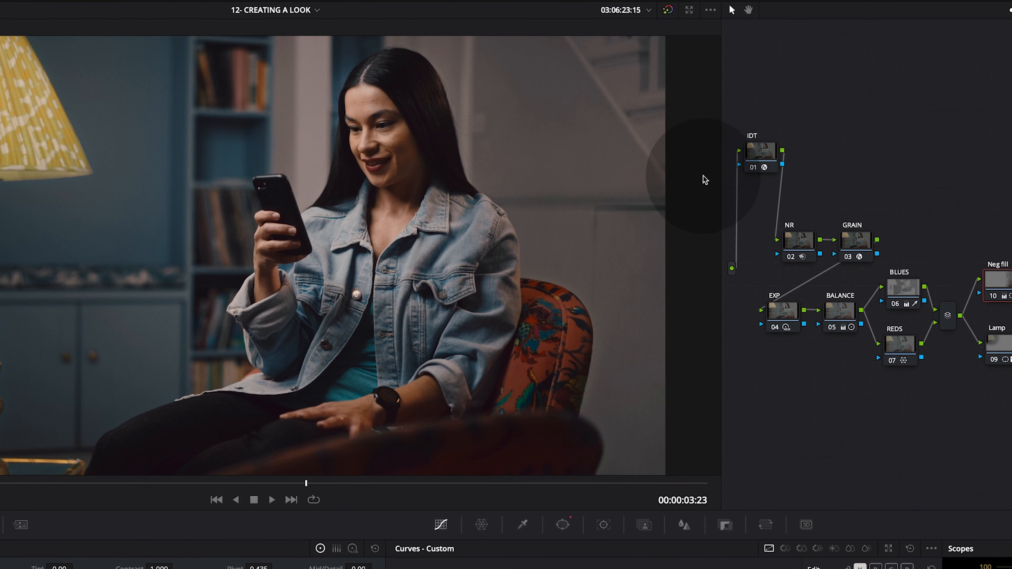
Step: Highlight the clip graph's BLUES, REDS, Neg fill and Lamp nodes as a group, and the EXP and BALANCE nodes individually
{"action": "left_click_drag", "start_coordinate": [893, 218], "coordinate": [1009, 403]}
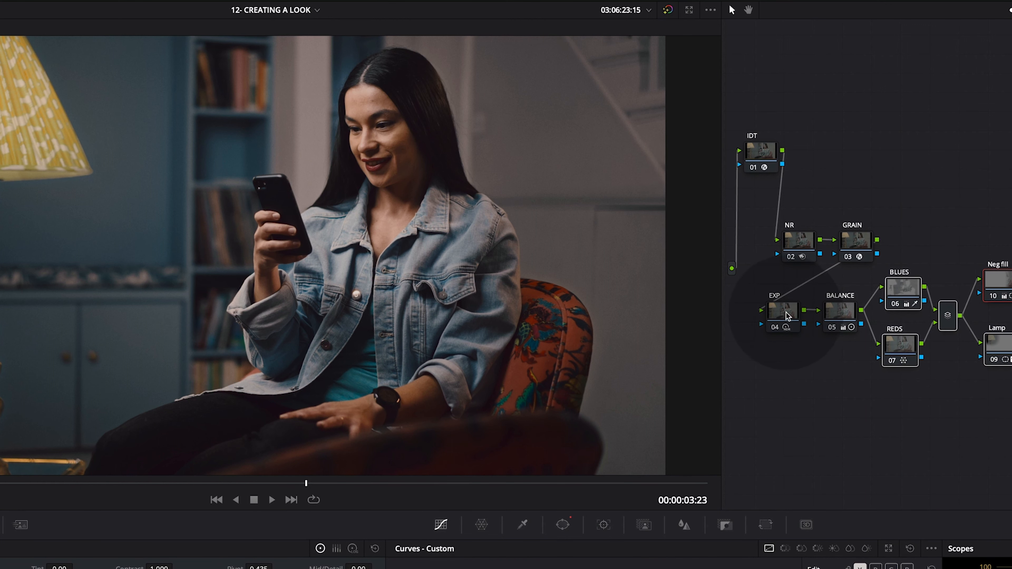
{"action": "left_click", "coordinate": [785, 317]}
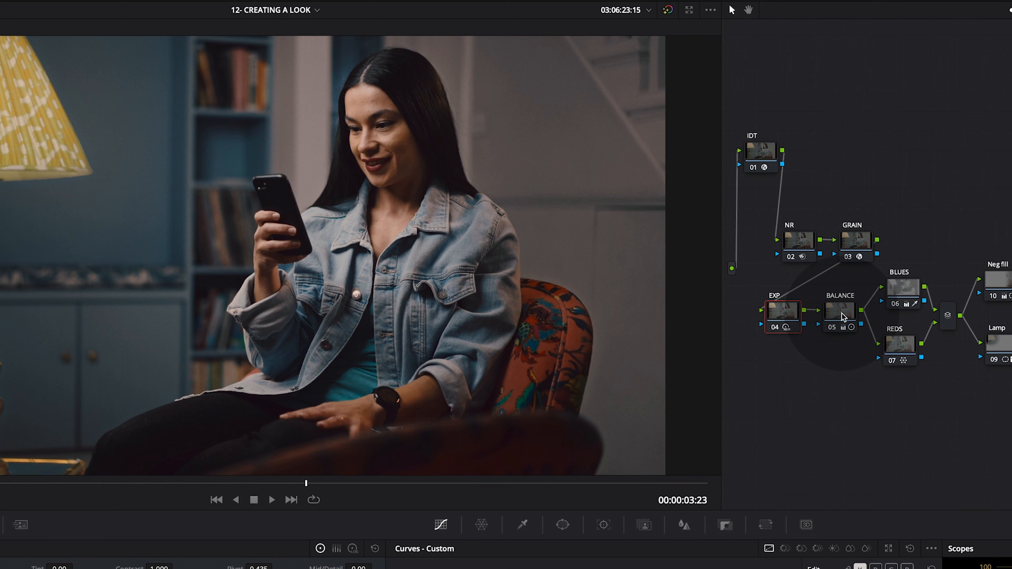
{"action": "left_click", "coordinate": [842, 316]}
{"action": "left_click_drag", "start_coordinate": [904, 240], "coordinate": [1011, 389]}
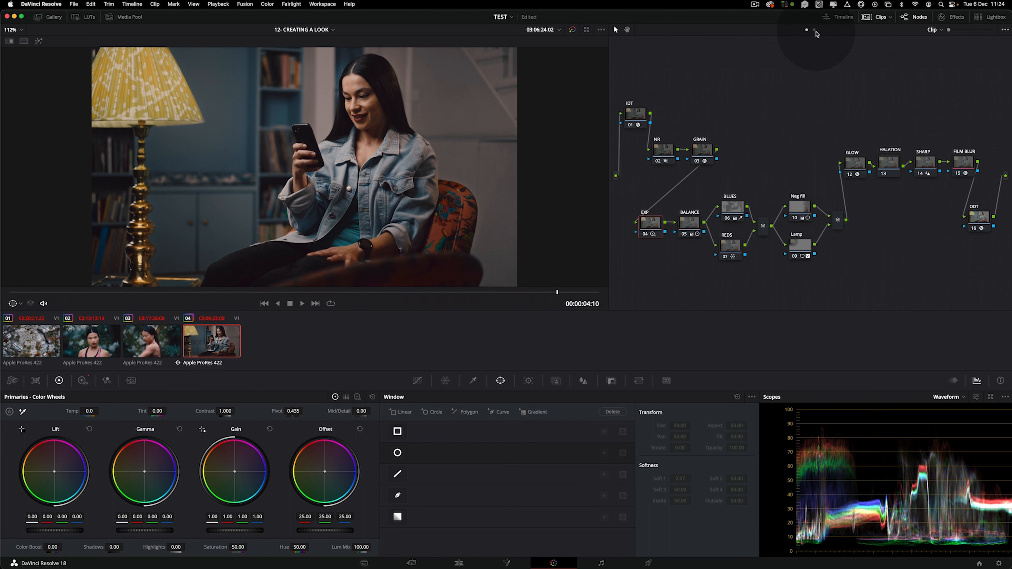
Step: Switch to the timeline-level graph, move the separation, film curve and film look nodes together slightly lower, and save the project
{"action": "left_click", "coordinate": [814, 30]}
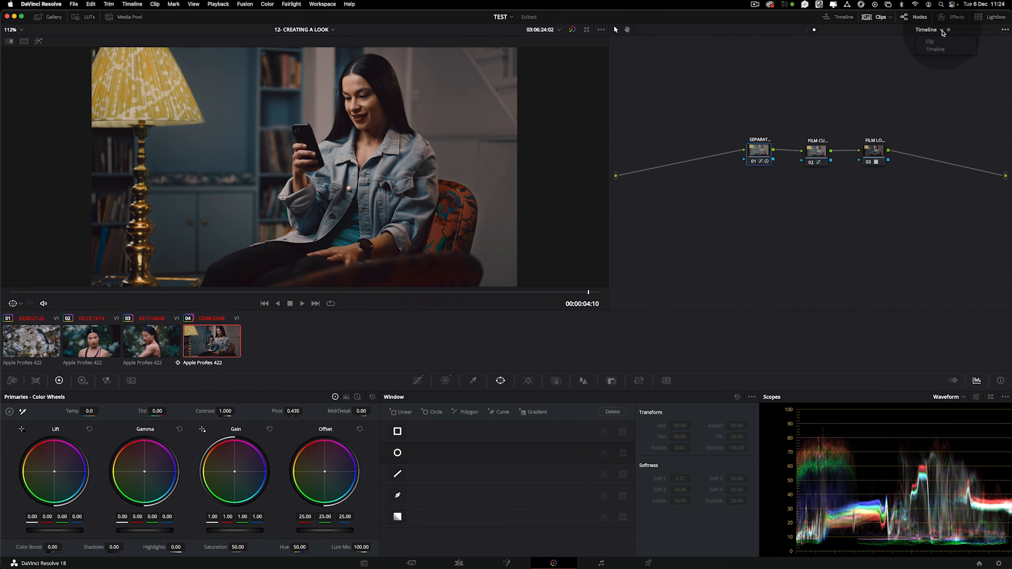
{"action": "left_click_drag", "start_coordinate": [726, 118], "coordinate": [884, 178]}
{"action": "left_click_drag", "start_coordinate": [880, 154], "coordinate": [877, 160]}
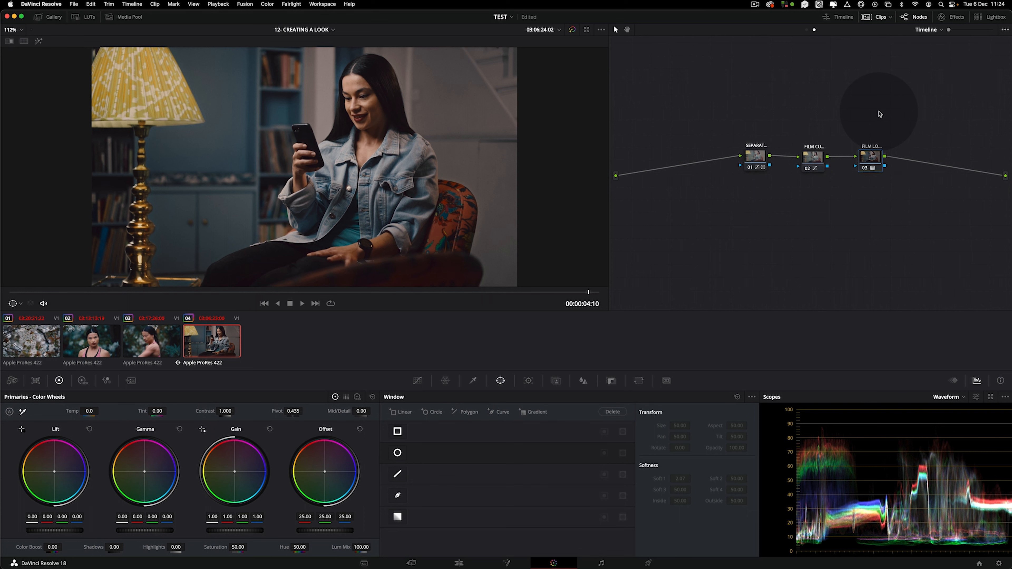
{"action": "left_click_drag", "start_coordinate": [723, 122], "coordinate": [885, 172]}
{"action": "mouse_move", "coordinate": [878, 167]}
{"action": "left_mouse_down"}
{"action": "mouse_move", "coordinate": [860, 163]}
{"action": "mouse_move", "coordinate": [884, 168]}
{"action": "left_mouse_up"}
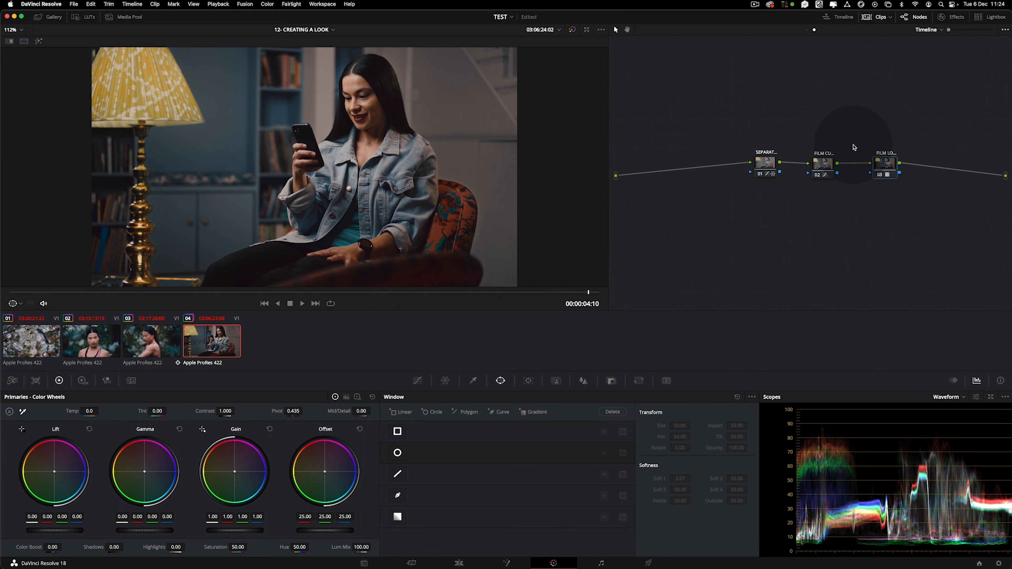
{"action": "key", "text": "super+s"}
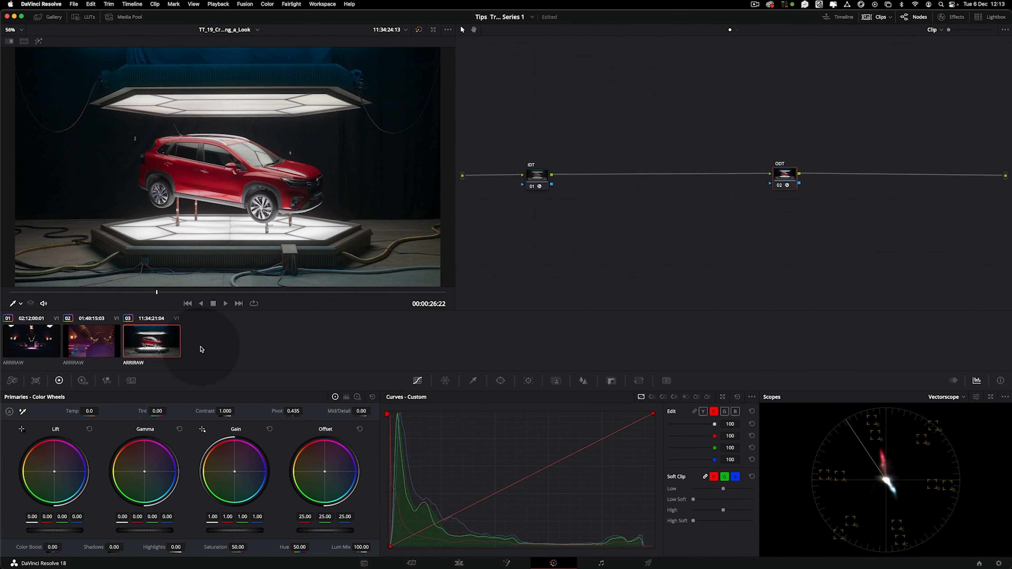
Step: Bypass all grades on the first ARRIRAW clip and review the three clips ungraded, ending on the first one
{"action": "left_click", "coordinate": [24, 340]}
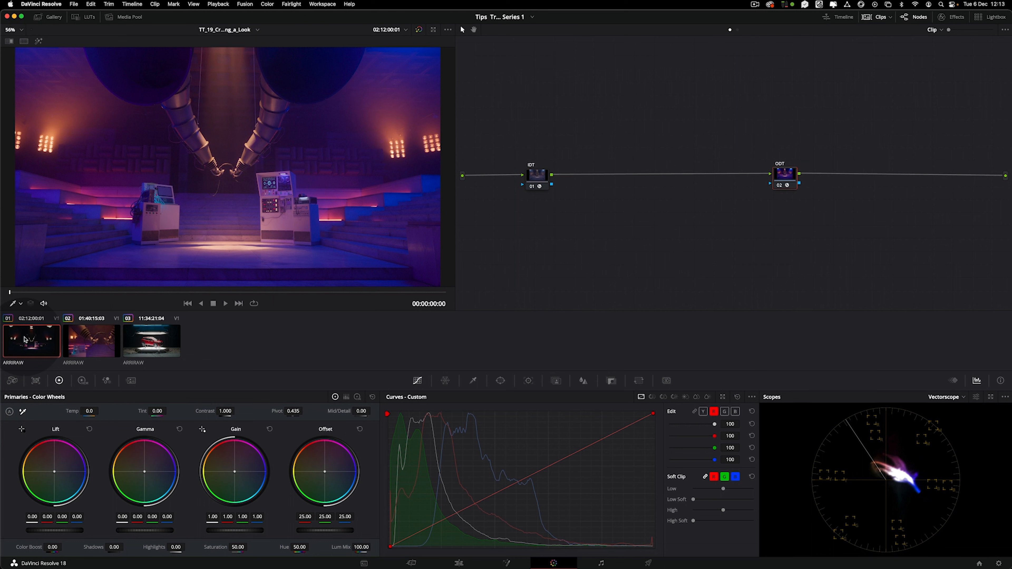
{"action": "key", "text": "shift+d"}
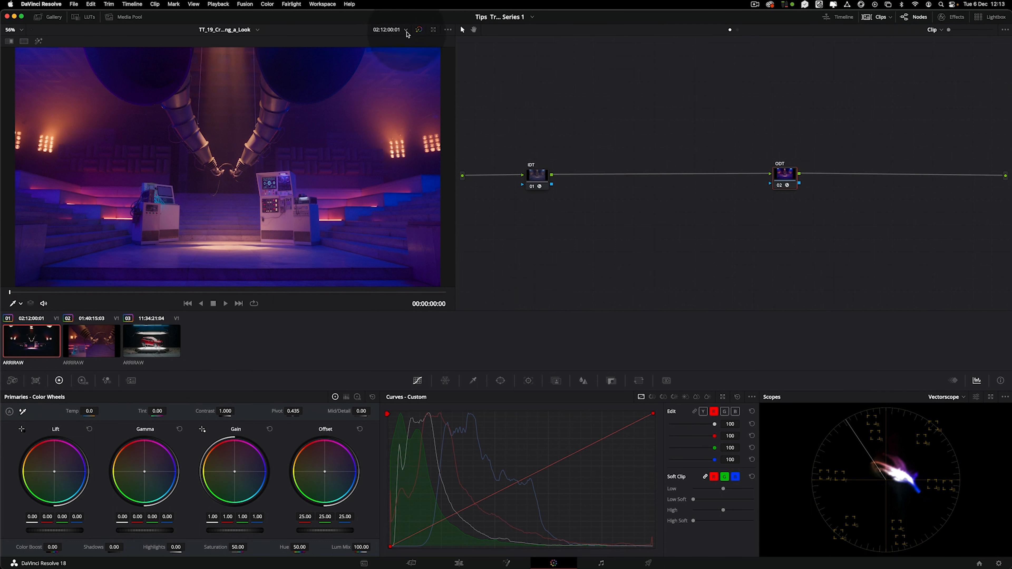
{"action": "left_click", "coordinate": [93, 339]}
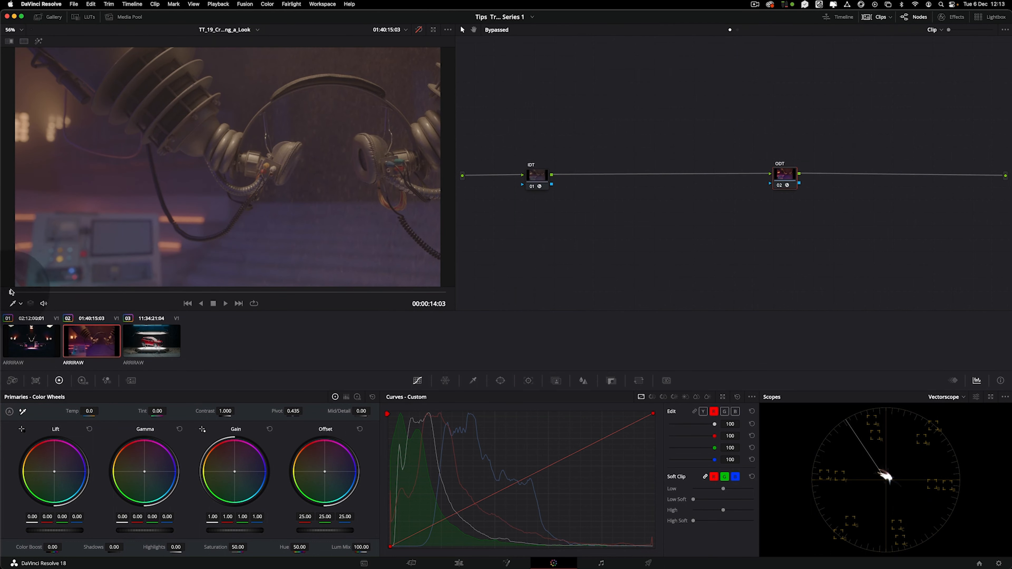
{"action": "left_click", "coordinate": [29, 347]}
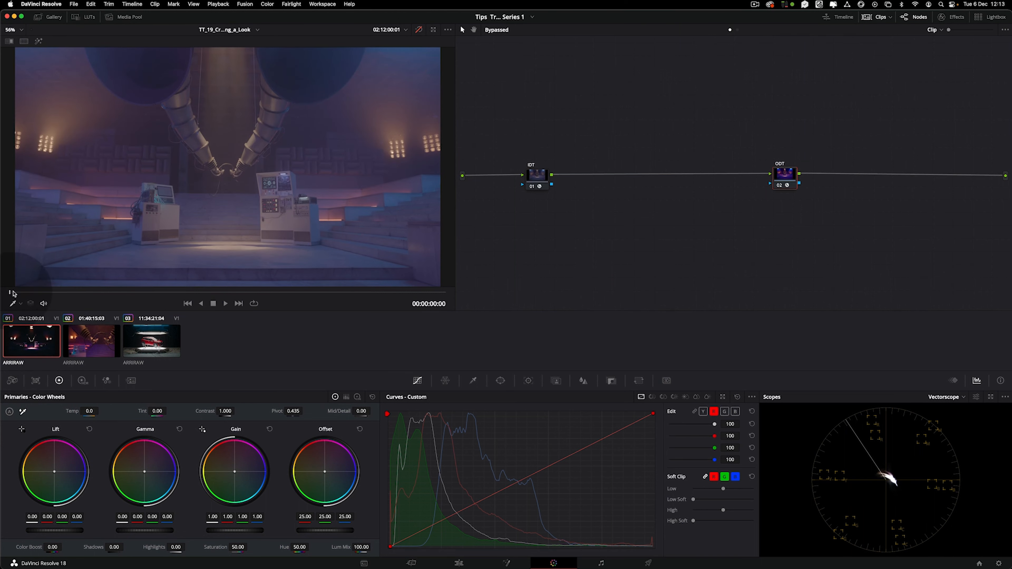
{"action": "left_click", "coordinate": [146, 349]}
{"action": "left_click", "coordinate": [38, 347]}
{"action": "left_click", "coordinate": [92, 353]}
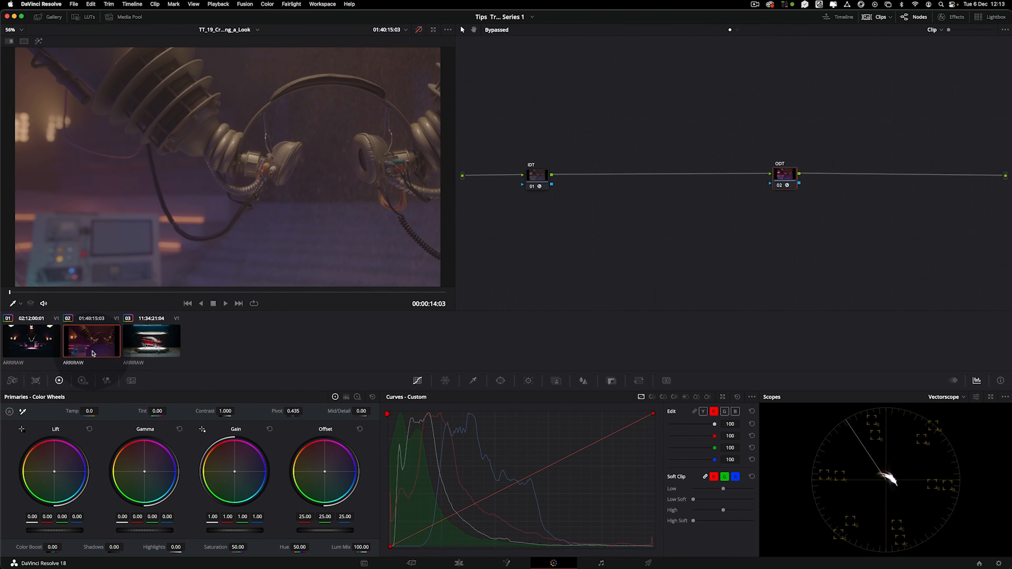
{"action": "left_click", "coordinate": [152, 342]}
{"action": "left_click", "coordinate": [15, 351]}
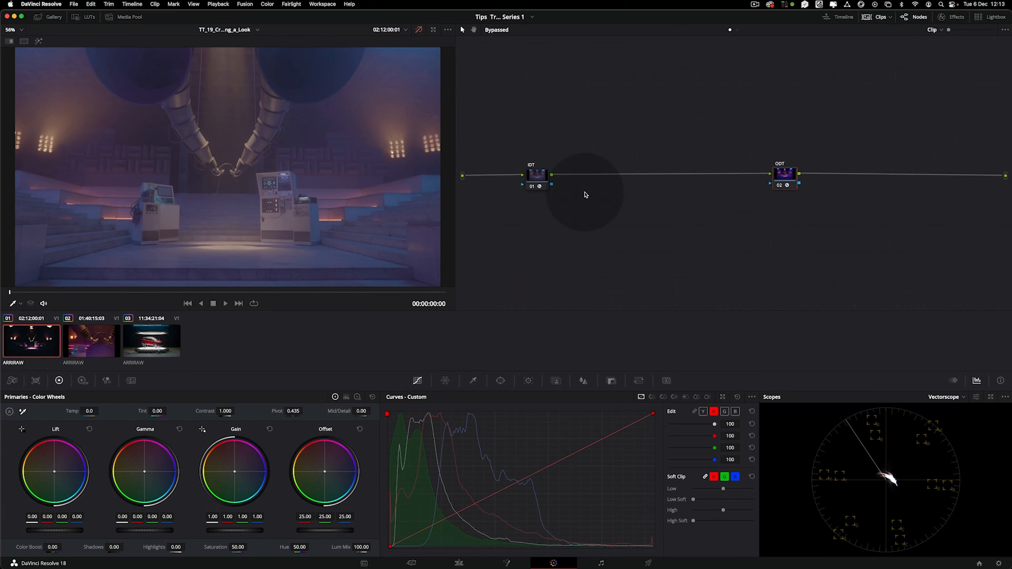
Step: Open the IDT node's Color Space Transform settings and review the input gamma and input color space options without changing them
{"action": "double_click", "coordinate": [540, 175]}
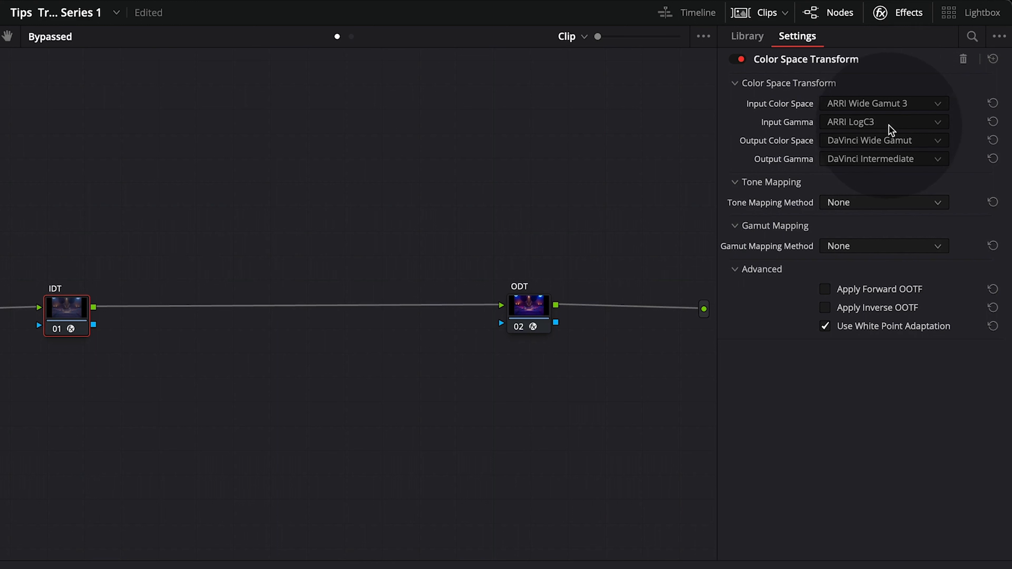
{"action": "left_click", "coordinate": [933, 124]}
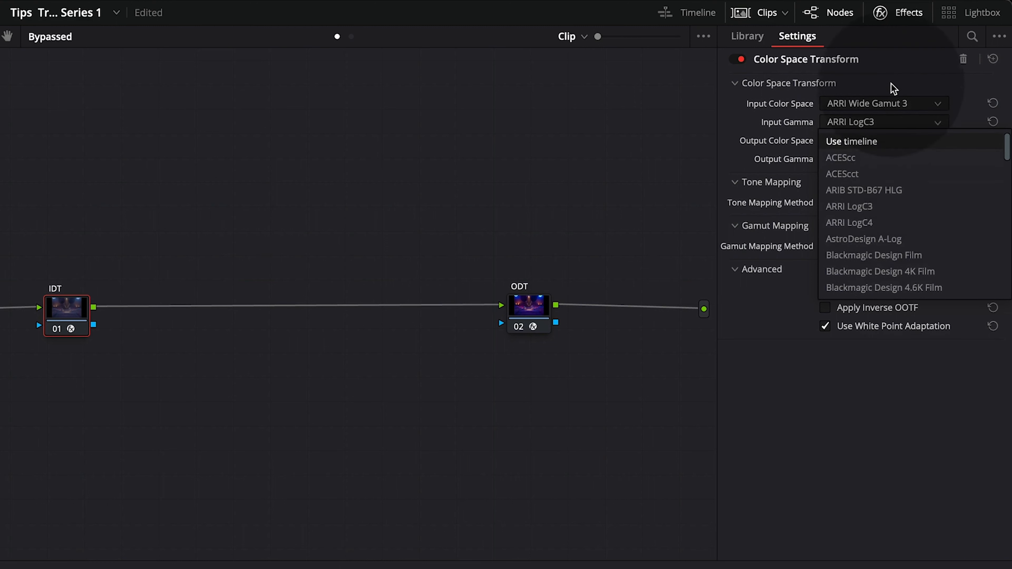
{"action": "left_click", "coordinate": [892, 75]}
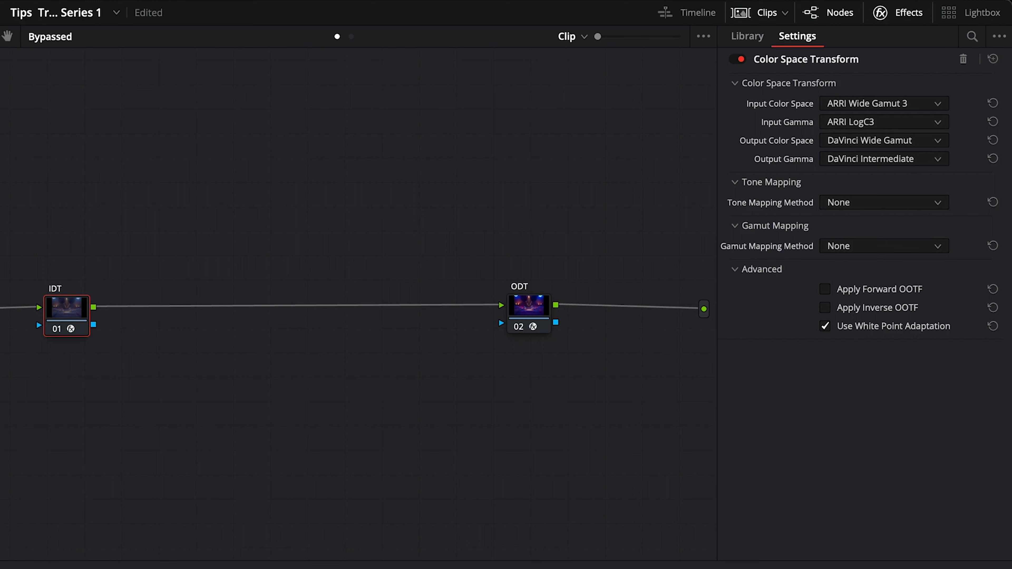
{"action": "left_click", "coordinate": [900, 107]}
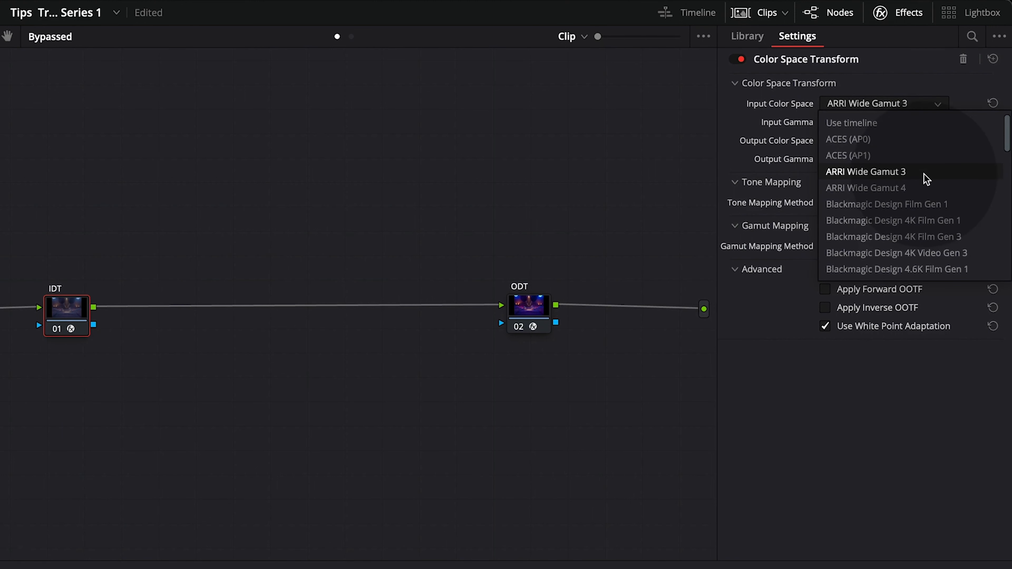
{"action": "left_click", "coordinate": [918, 75]}
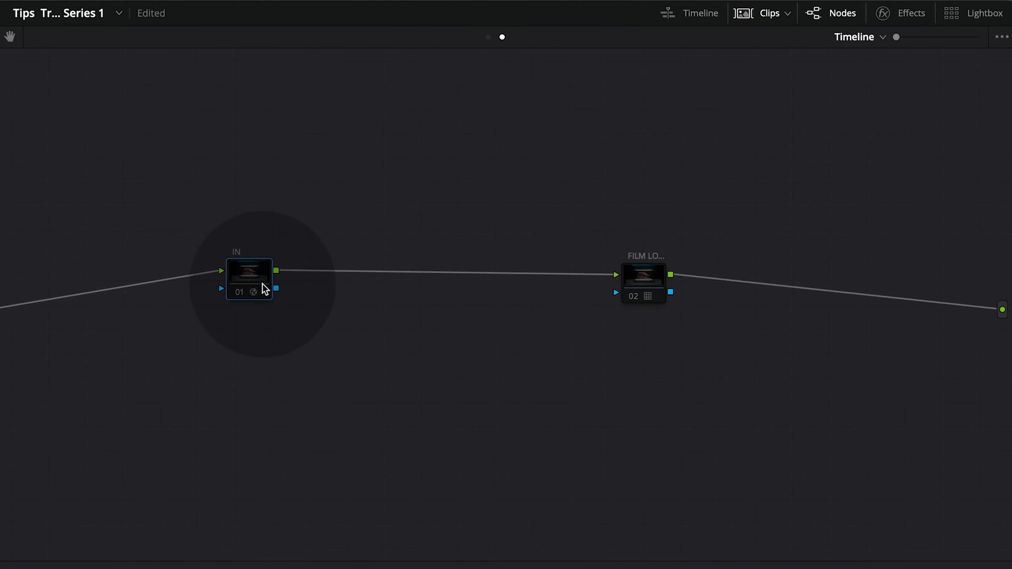
Step: Line up the timeline-level IN and film look nodes horizontally, and check which Film Looks LUT the film look node uses
{"action": "left_click_drag", "start_coordinate": [259, 275], "coordinate": [254, 275]}
{"action": "left_click_drag", "start_coordinate": [646, 287], "coordinate": [657, 284]}
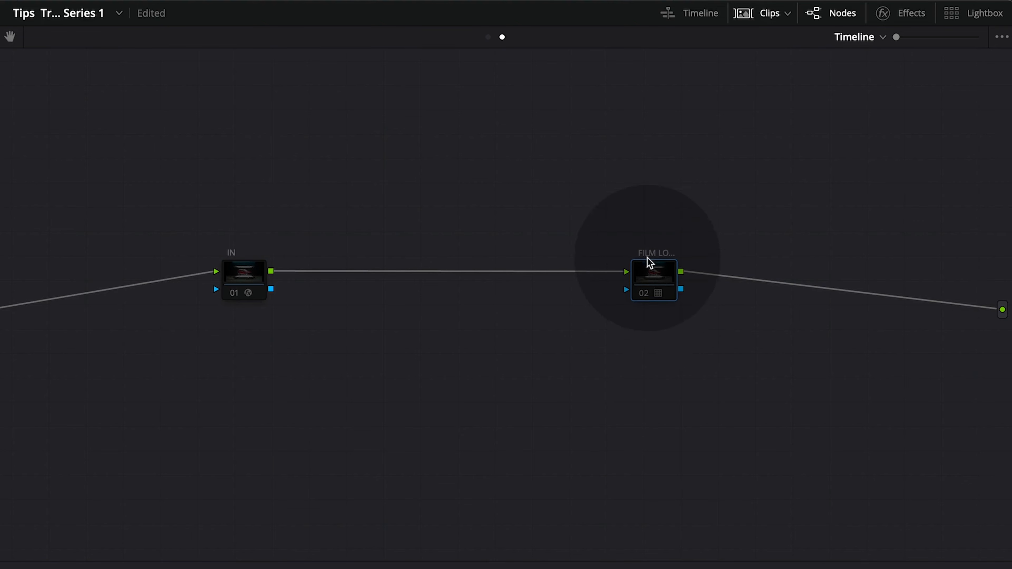
{"action": "right_click", "coordinate": [651, 294]}
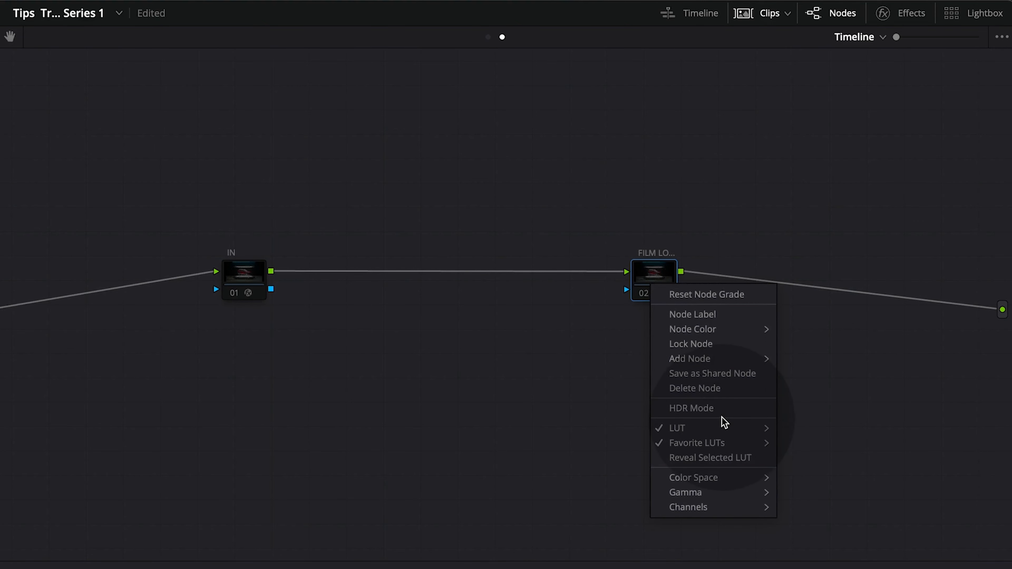
{"action": "mouse_move", "coordinate": [725, 428]}
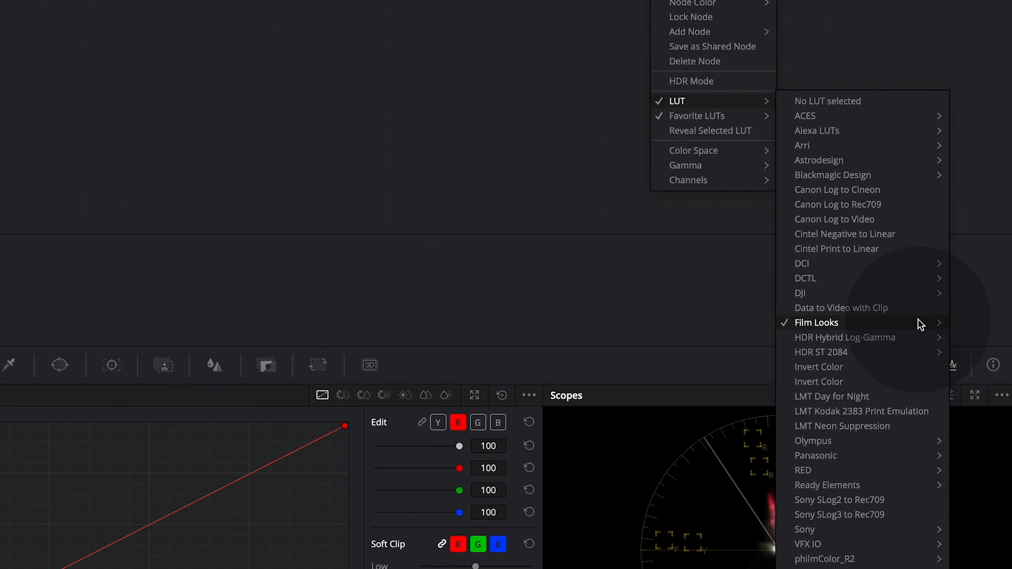
{"action": "mouse_move", "coordinate": [916, 432]}
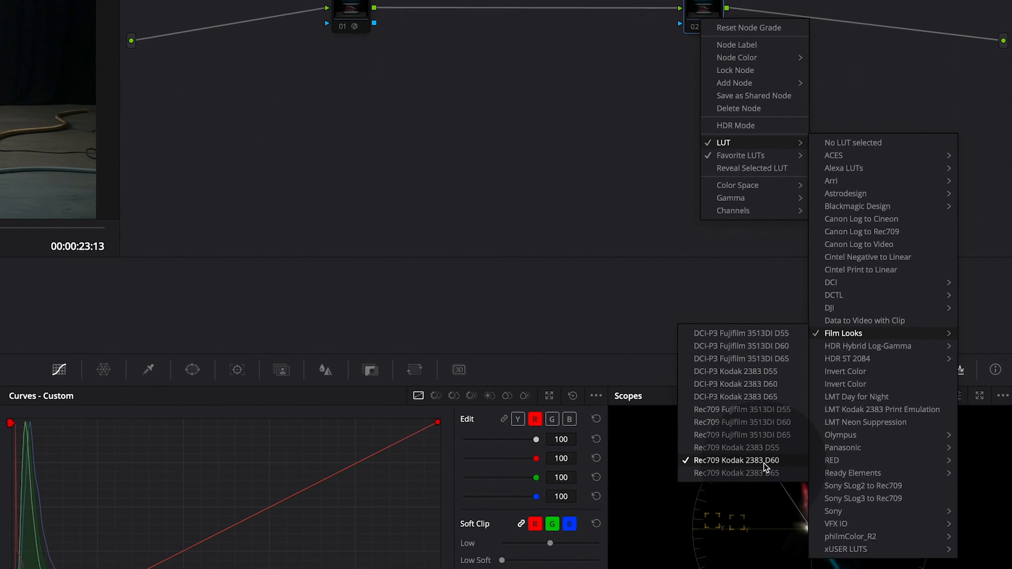
{"action": "left_click", "coordinate": [682, 175]}
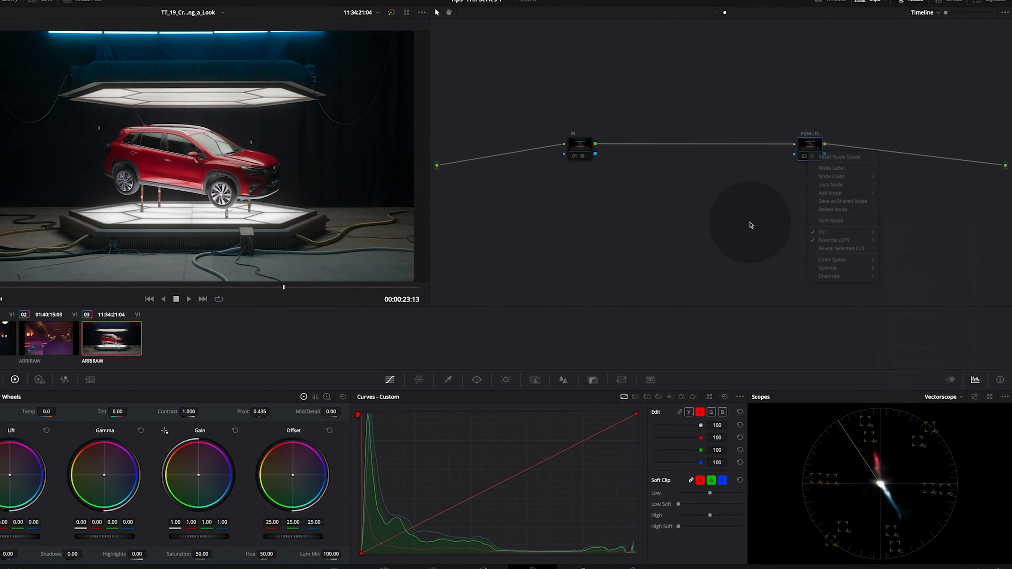
Step: Level the timeline-level film look node with the IN node and enable the film look node
{"action": "left_click_drag", "start_coordinate": [759, 77], "coordinate": [776, 75]}
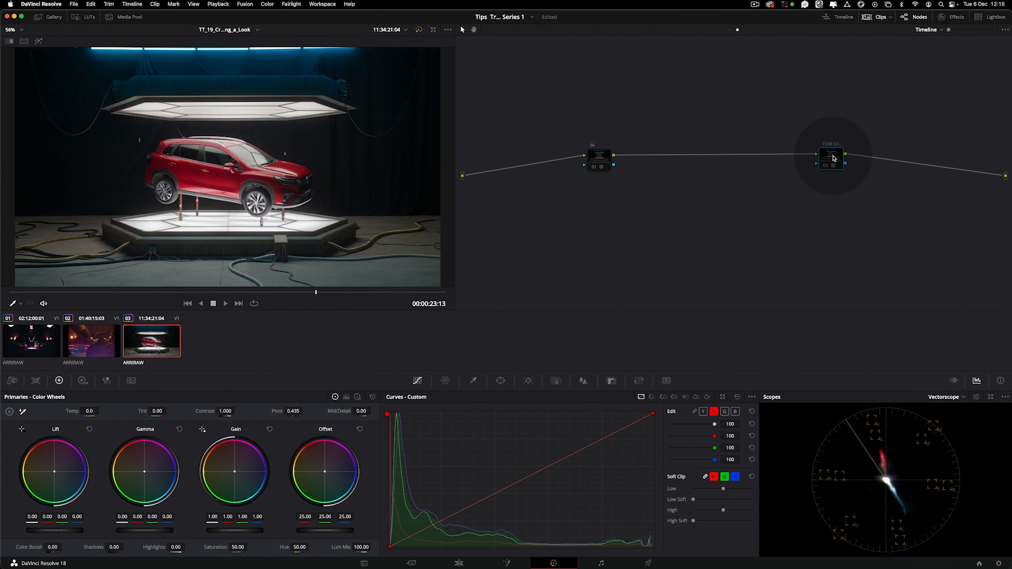
{"action": "left_click_drag", "start_coordinate": [834, 158], "coordinate": [837, 159]}
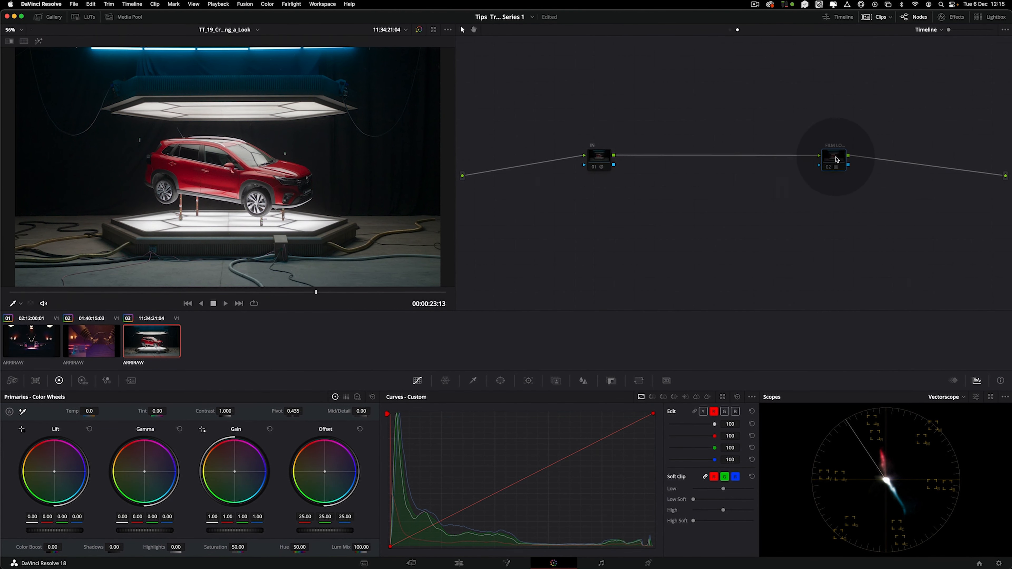
{"action": "left_click", "coordinate": [830, 169]}
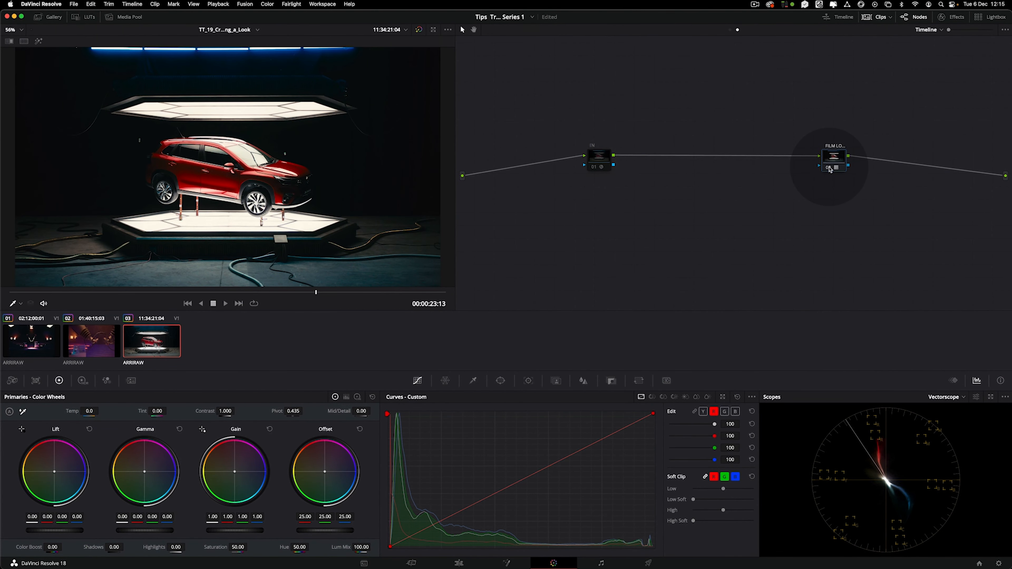
{"action": "left_click_drag", "start_coordinate": [833, 159], "coordinate": [834, 159]}
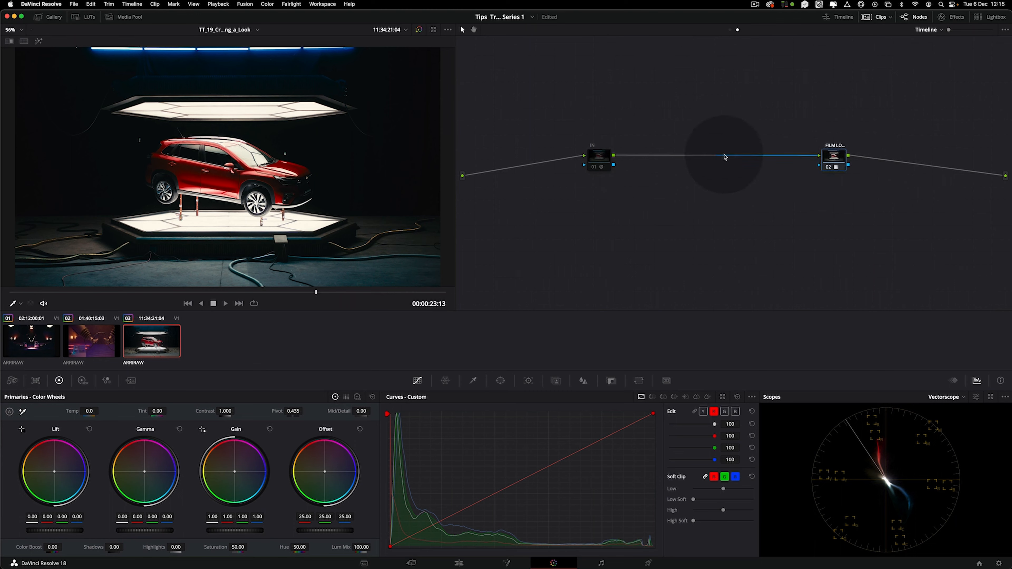
Step: Compare the IN node's Color Space Transform settings with the clip-level ODT node's output settings, returning to the timeline-level graph
{"action": "left_click", "coordinate": [597, 157]}
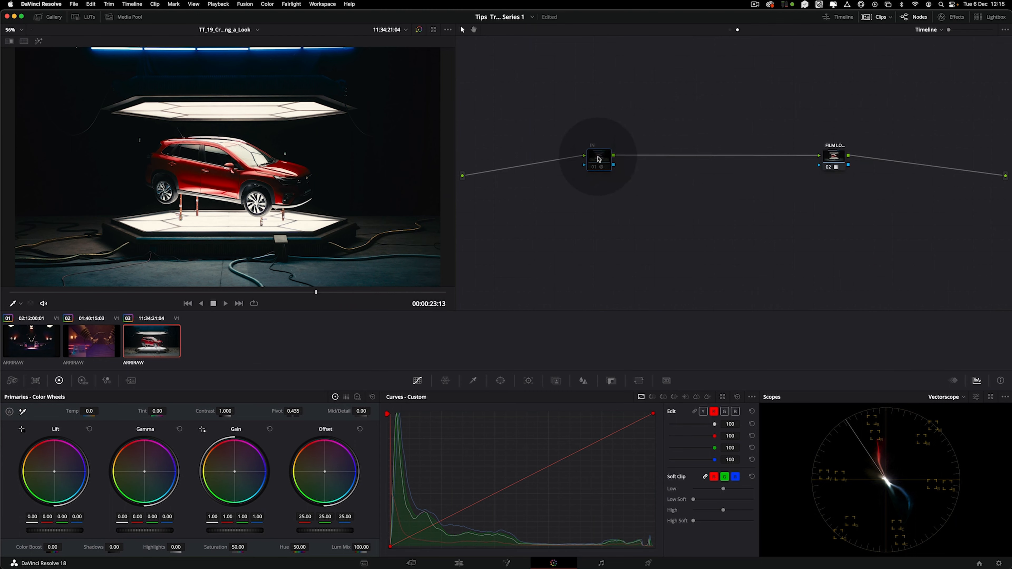
{"action": "left_click", "coordinate": [952, 18]}
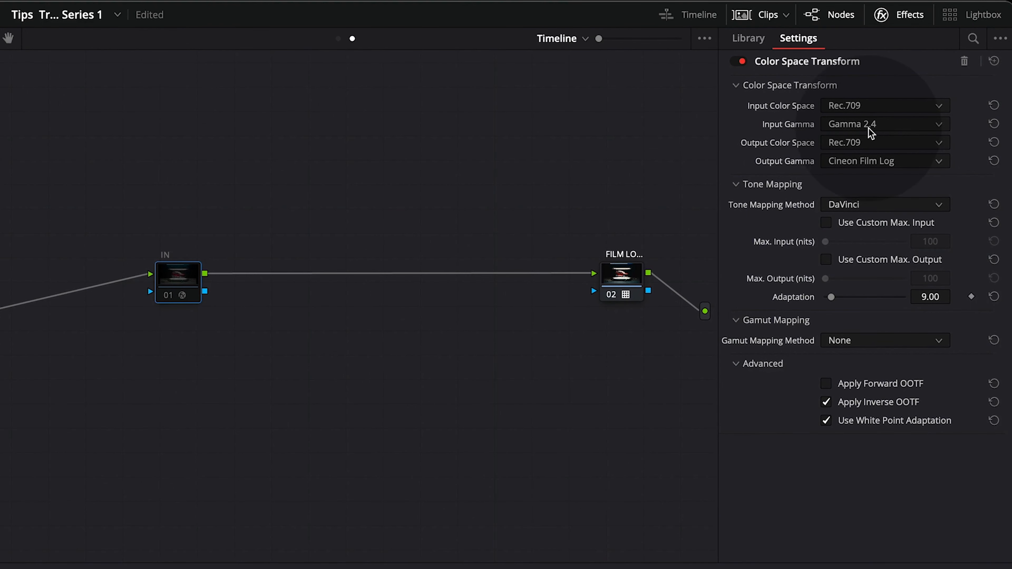
{"action": "left_click", "coordinate": [338, 38]}
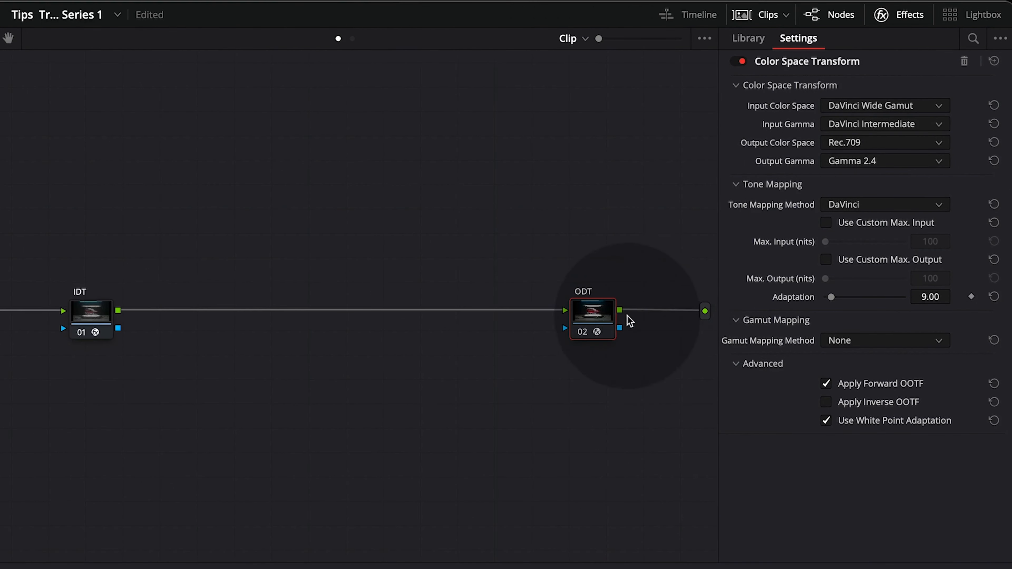
{"action": "left_click_drag", "start_coordinate": [589, 318], "coordinate": [589, 317]}
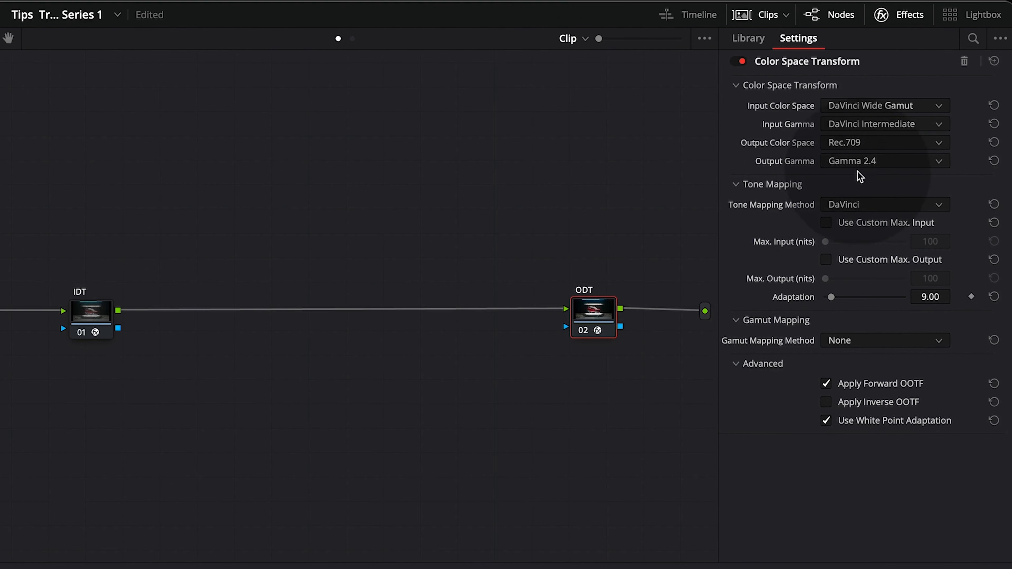
{"action": "left_click", "coordinate": [351, 38]}
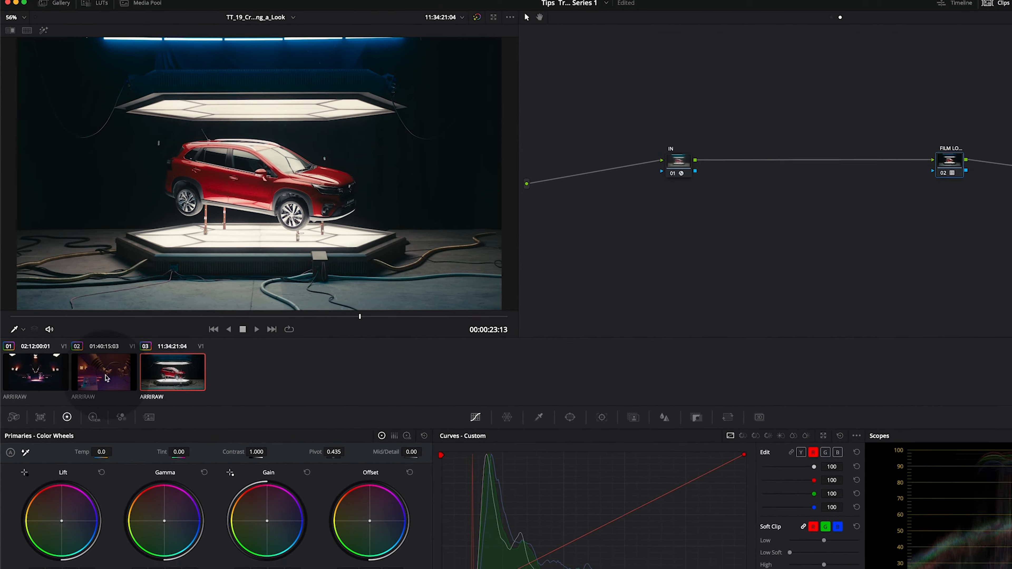
Step: Go to the first ARRIRAW clip and compare its image with the timeline-level nodes bypassed and enabled
{"action": "left_click", "coordinate": [35, 371]}
{"action": "left_click_drag", "start_coordinate": [642, 110], "coordinate": [990, 202]}
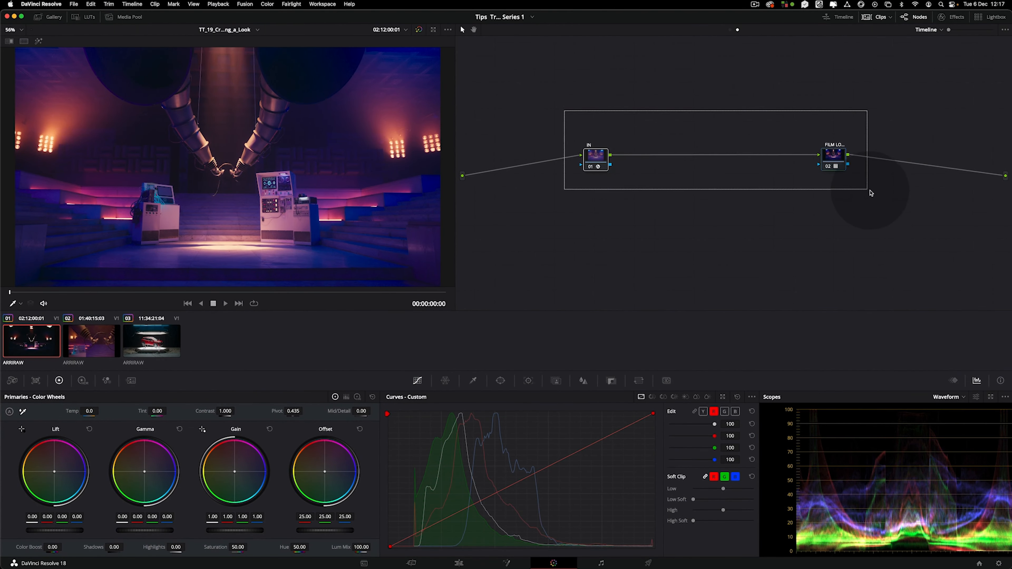
{"action": "left_click_drag", "start_coordinate": [870, 193], "coordinate": [876, 193]}
{"action": "key", "text": "super+d"}
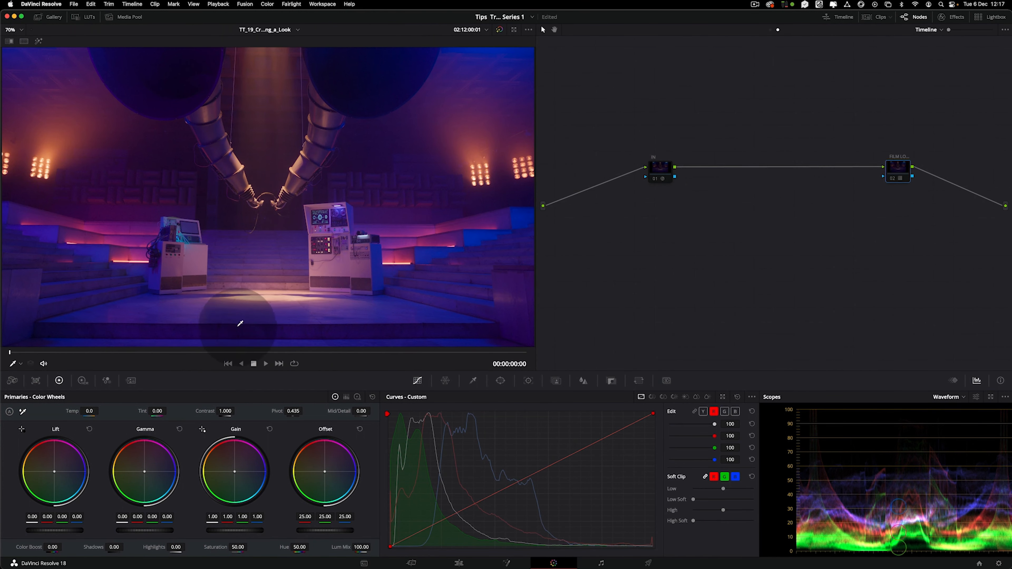
{"action": "key", "text": "super+a"}
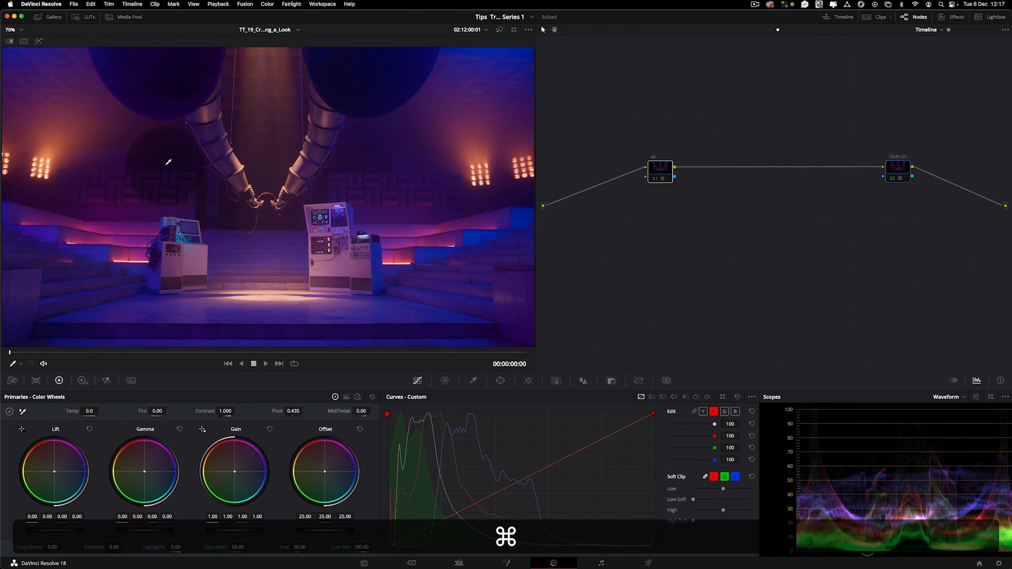
{"action": "key", "text": "super+d"}
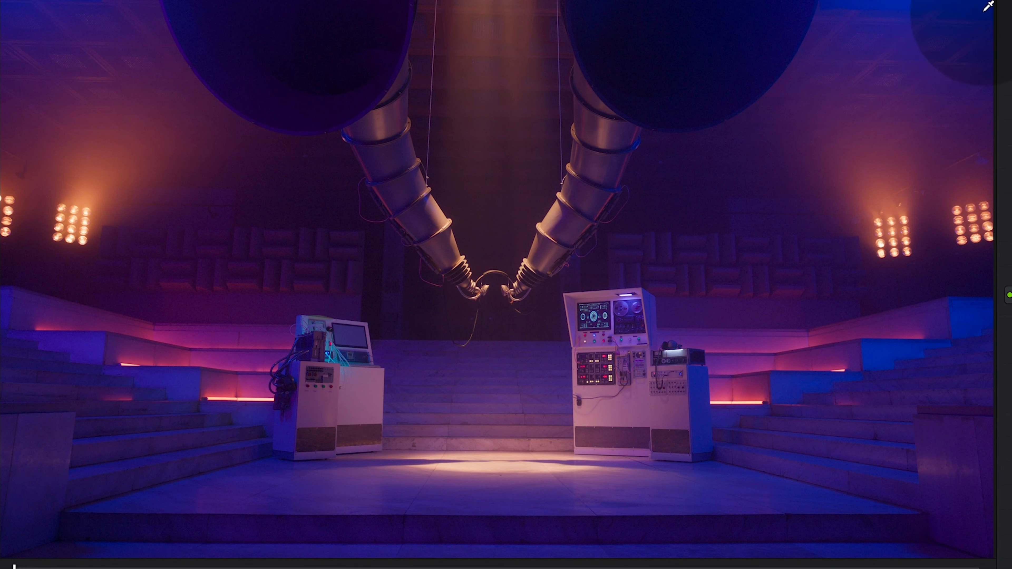
{"action": "key", "text": "super+d"}
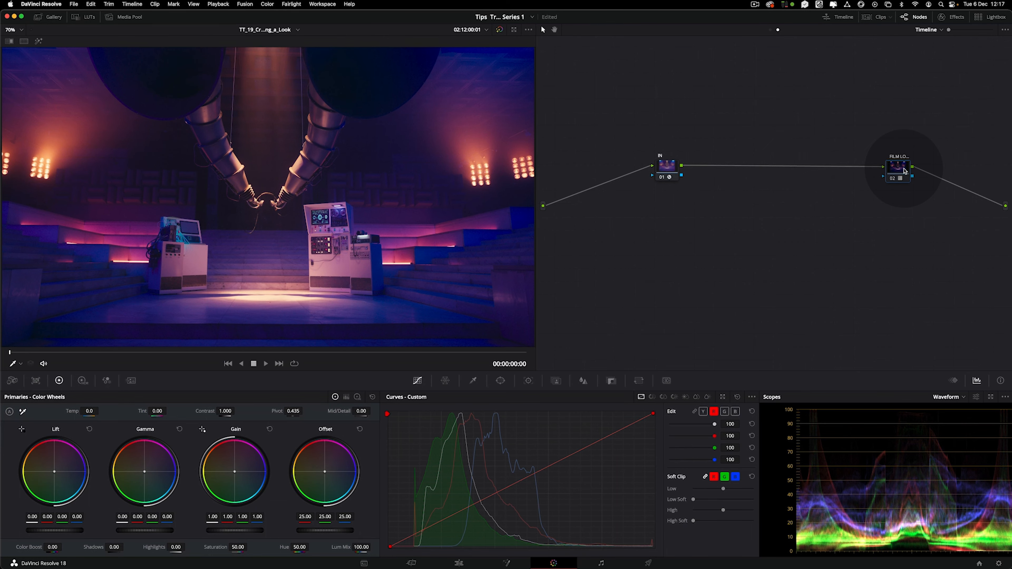
Step: Insert a serial node before the film look node, line it up with the others, and label it CURVES
{"action": "key", "text": "shift+s"}
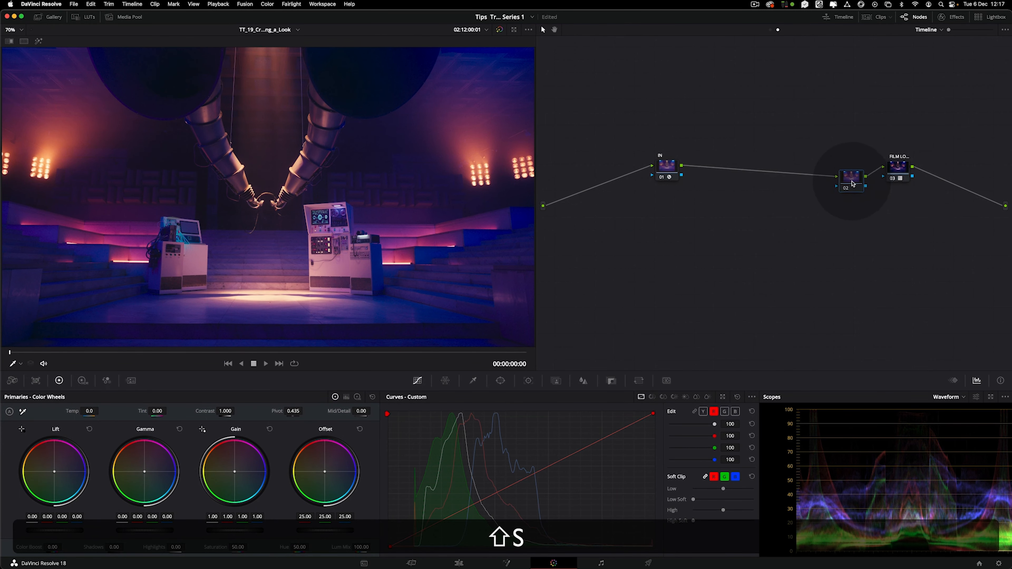
{"action": "left_click_drag", "start_coordinate": [853, 171], "coordinate": [852, 173]}
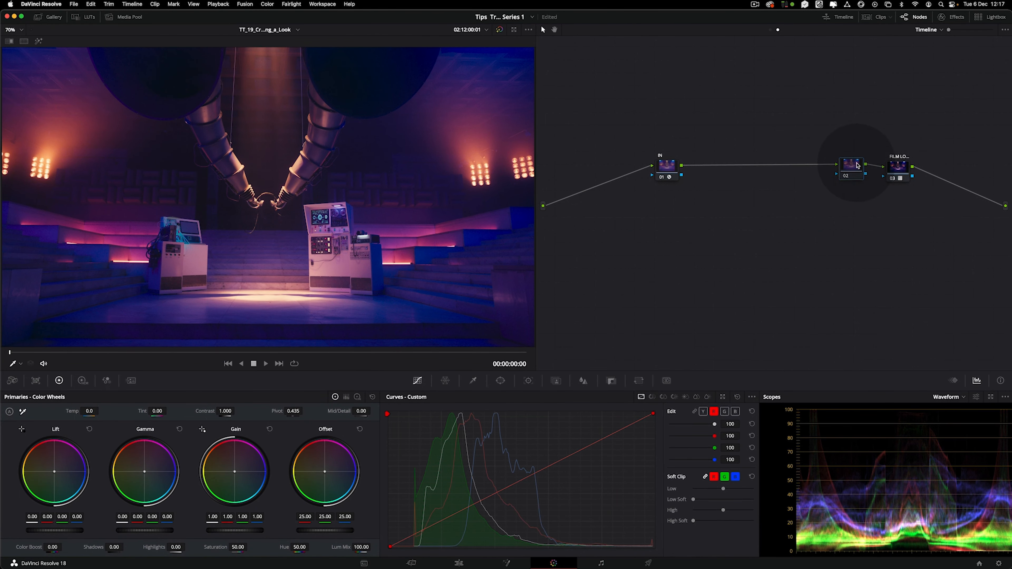
{"action": "type", "text": "CURVES"}
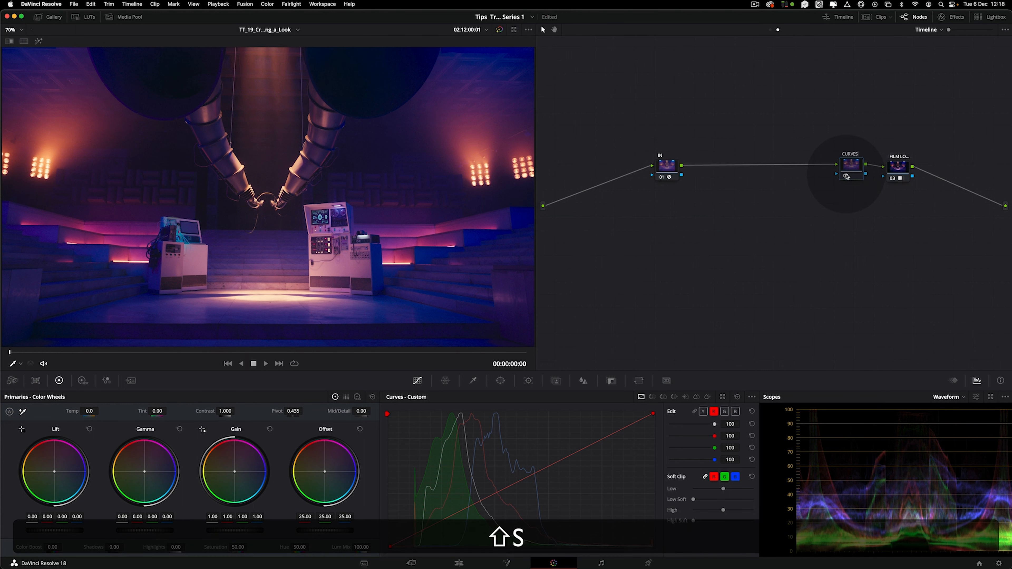
Step: Shape a gentle S-curve on the CURVES node's luminance curve by lowering a shadow point and raising a highlight point
{"action": "left_click", "coordinate": [695, 412]}
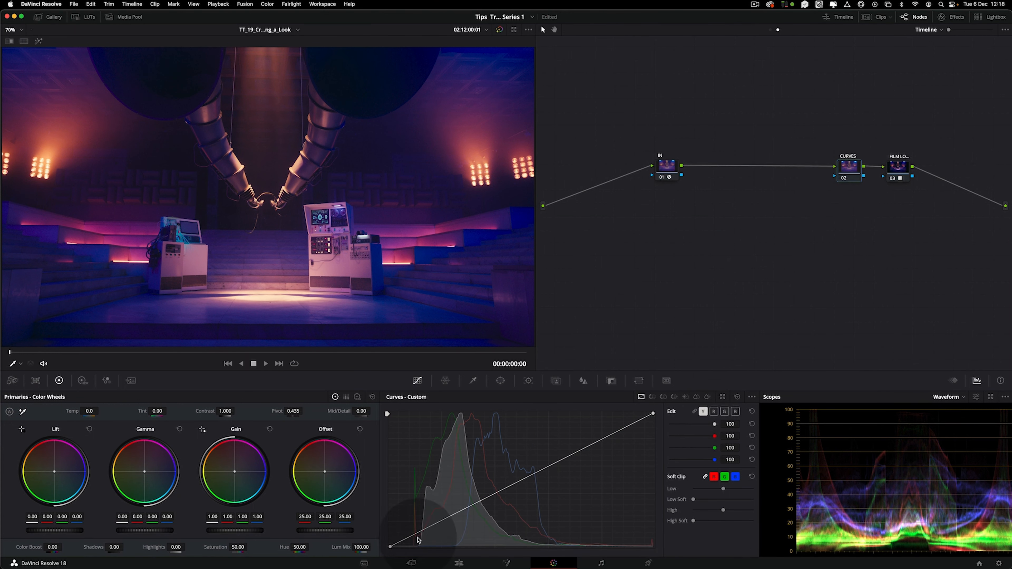
{"action": "left_click", "coordinate": [451, 518]}
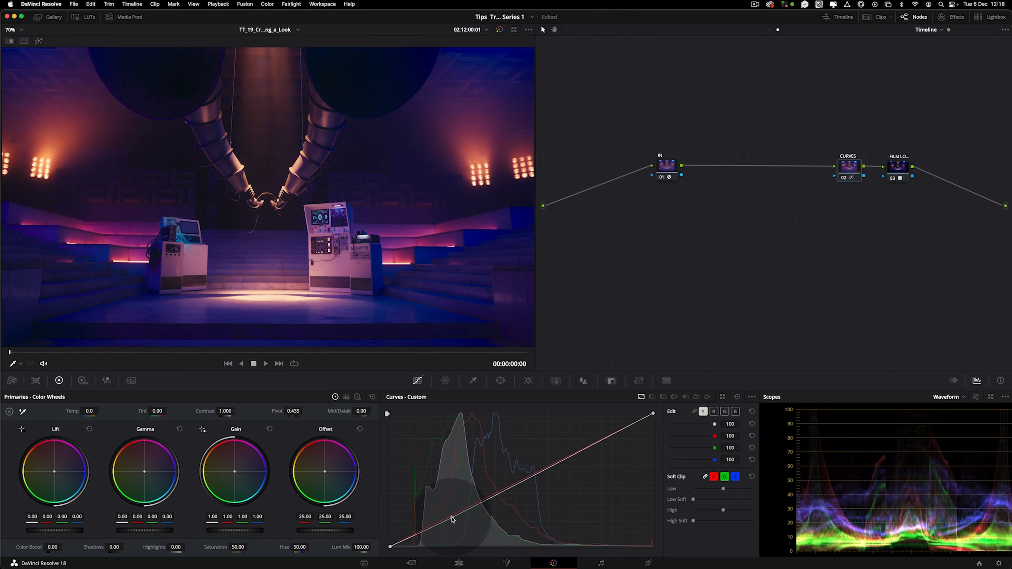
{"action": "left_click_drag", "start_coordinate": [582, 450], "coordinate": [565, 449]}
Step: Toggle the timeline-level nodes off and on to compare the image with and without the contrast curve
{"action": "left_click_drag", "start_coordinate": [650, 126], "coordinate": [905, 208]}
{"action": "key", "text": "super+d"}
{"action": "key", "text": "super+d"}
{"action": "key", "text": "super+d"}
{"action": "key", "text": "super+d"}
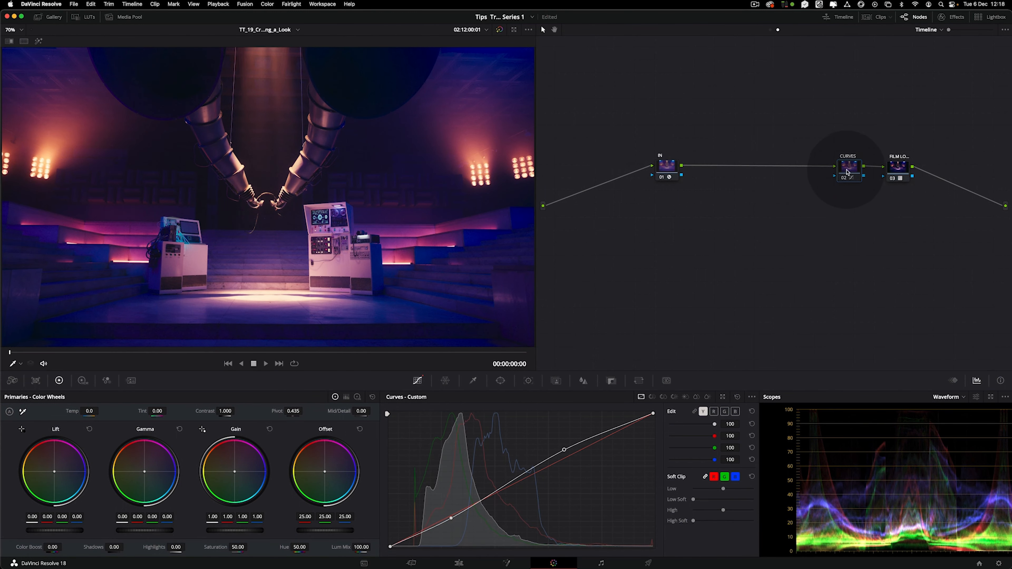
Step: Lower the white point of the CURVES node's luminance curve slightly, comparing before and after by undoing and redoing it
{"action": "left_click_drag", "start_coordinate": [654, 415], "coordinate": [655, 421]}
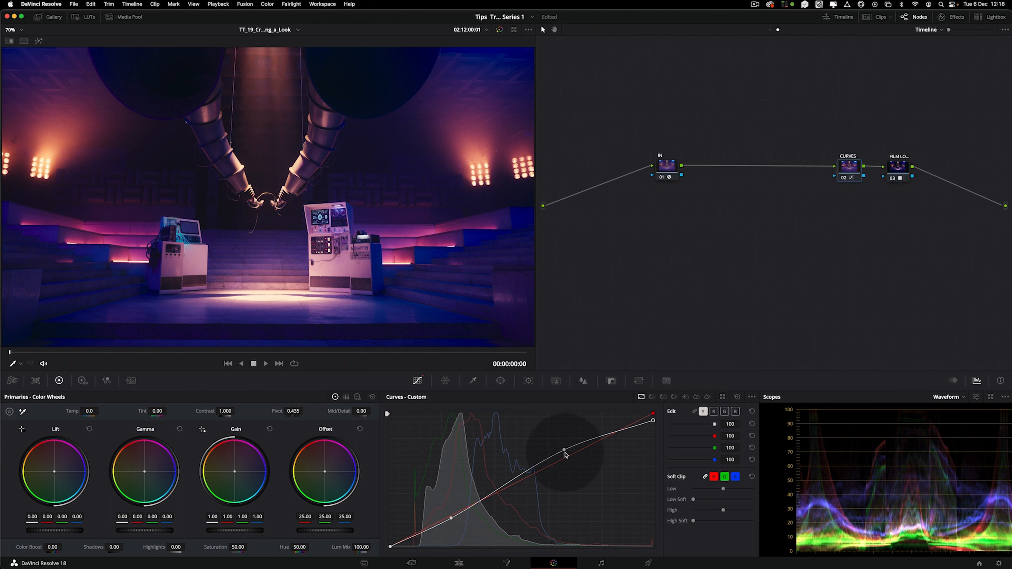
{"action": "key", "text": "super+z"}
{"action": "key", "text": "super+shift+z"}
Step: Insert a serial node before the CURVES node, line it up, and label it SPLIT
{"action": "key", "text": "shift+s"}
{"action": "left_click_drag", "start_coordinate": [852, 201], "coordinate": [805, 174]}
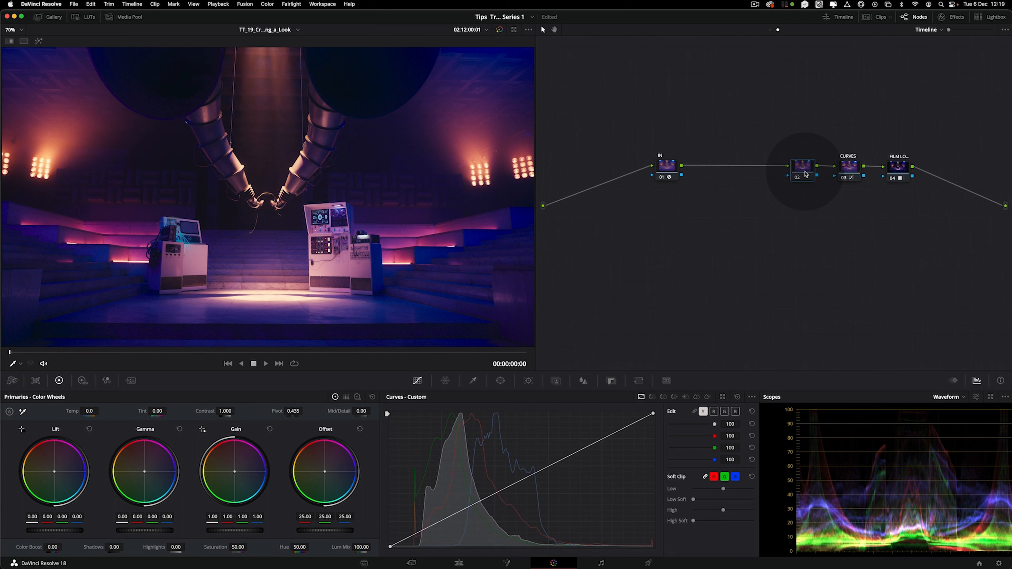
{"action": "type", "text": "SPLIT"}
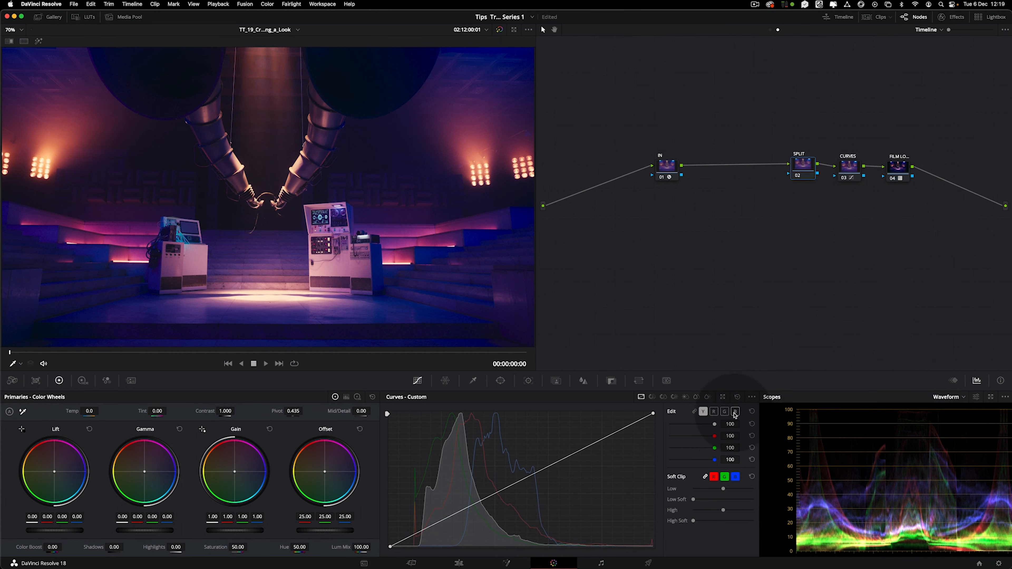
Step: Anchor the SPLIT node's blue curve in the lower midtones and strongly raise a point in its deep shadows
{"action": "left_click", "coordinate": [735, 411]}
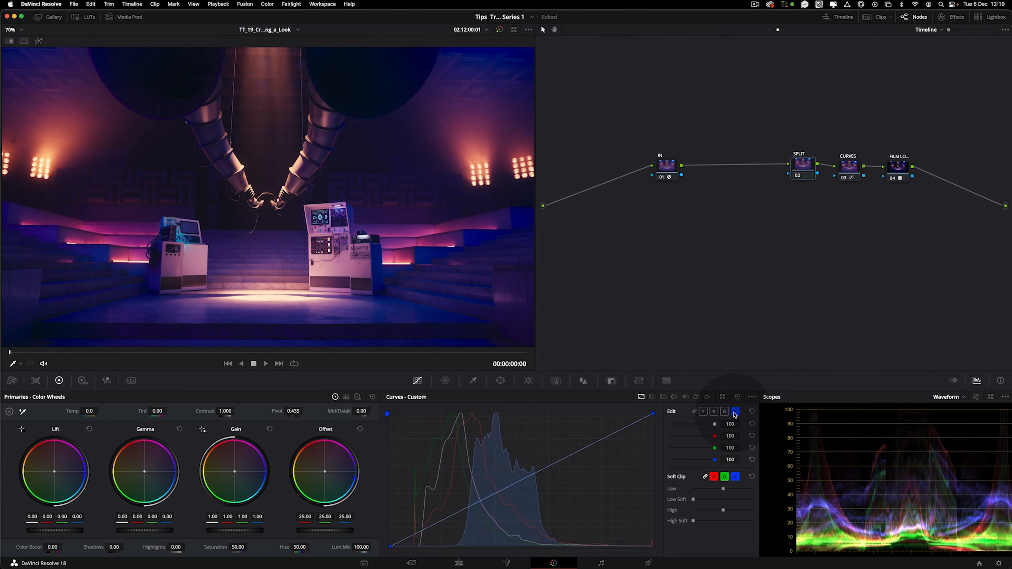
{"action": "key", "text": "alt"}
{"action": "left_click", "coordinate": [443, 520], "text": "alt"}
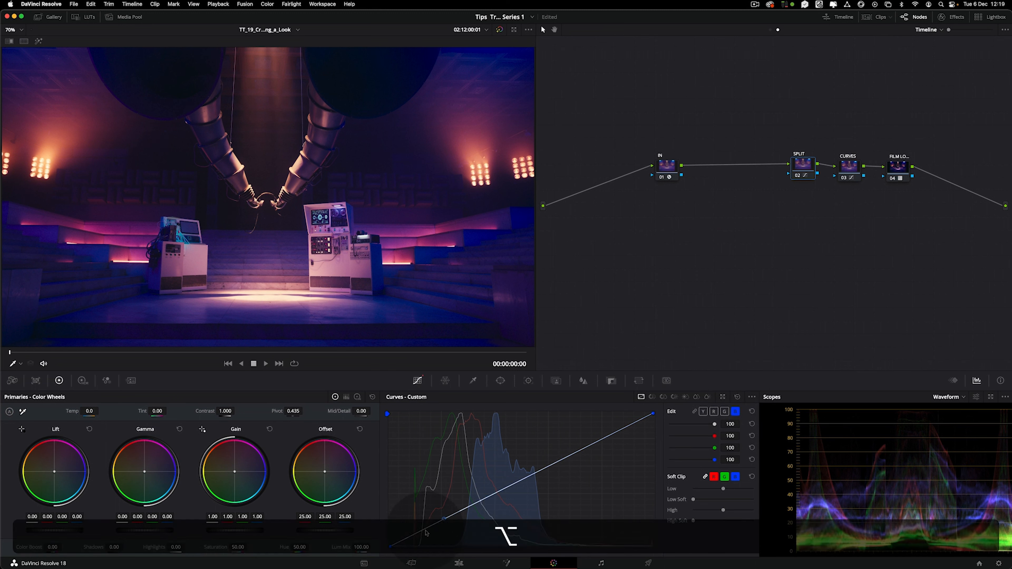
{"action": "left_click_drag", "start_coordinate": [420, 534], "coordinate": [407, 521]}
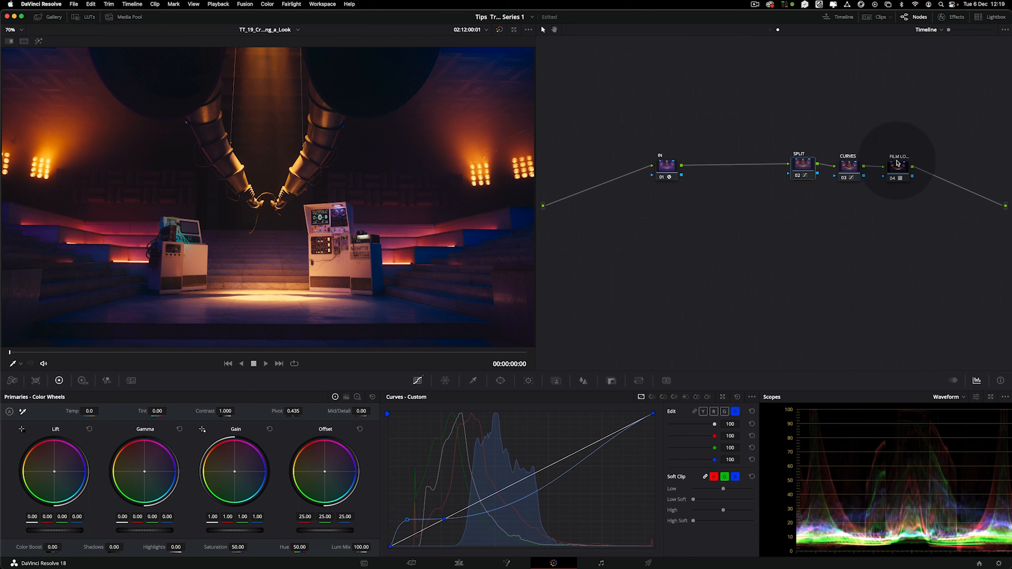
Step: Shift the SPLIT node slightly and toggle it off and on to compare the blue-curve color split
{"action": "left_click_drag", "start_coordinate": [801, 167], "coordinate": [799, 169]}
{"action": "left_click", "coordinate": [791, 177]}
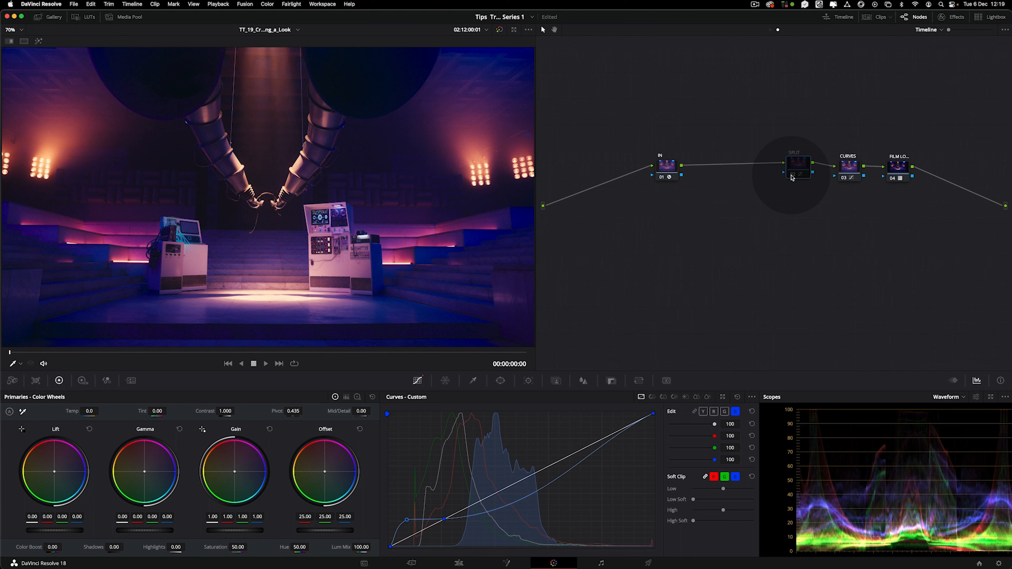
{"action": "left_click", "coordinate": [791, 176]}
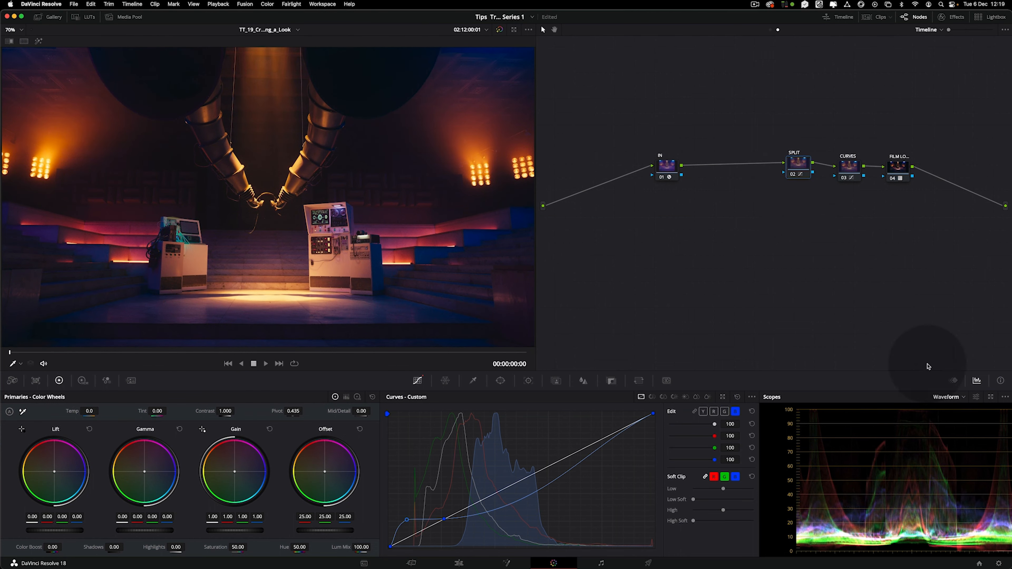
Step: Switch the scope to Vectorscope and toggle the SPLIT node off and on to compare its color spread
{"action": "left_click", "coordinate": [949, 397]}
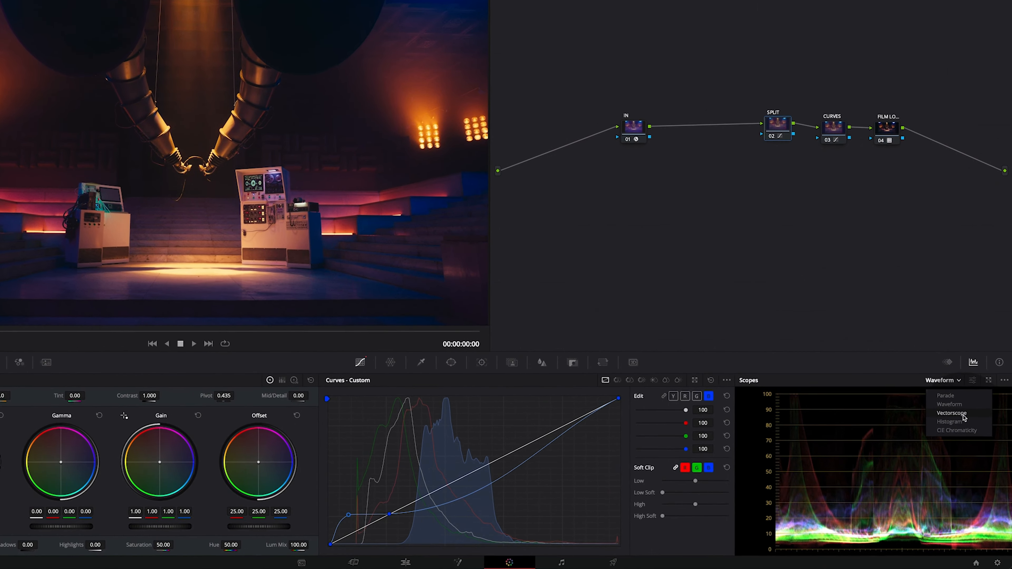
{"action": "left_click", "coordinate": [956, 424]}
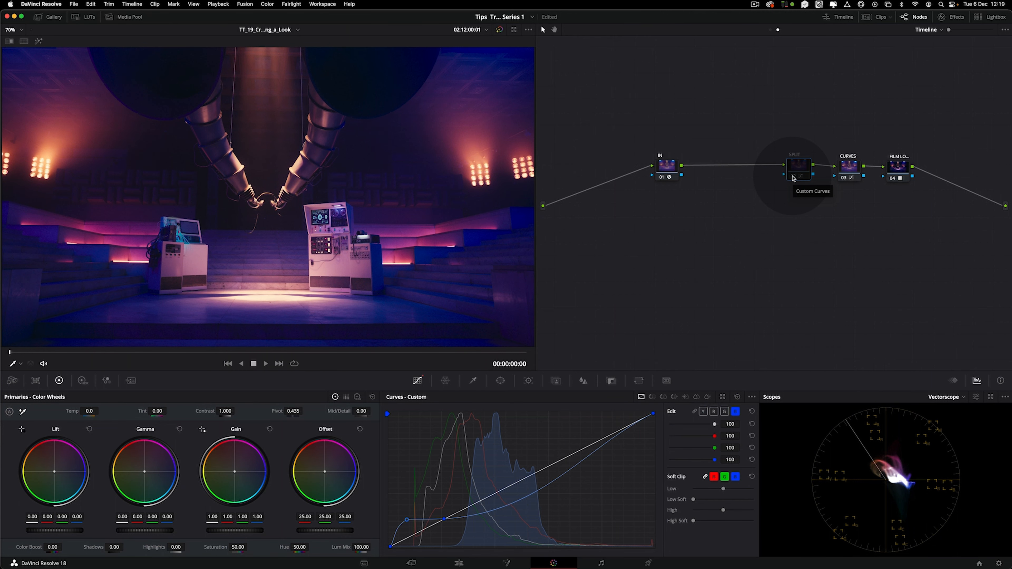
{"action": "left_click", "coordinate": [792, 178]}
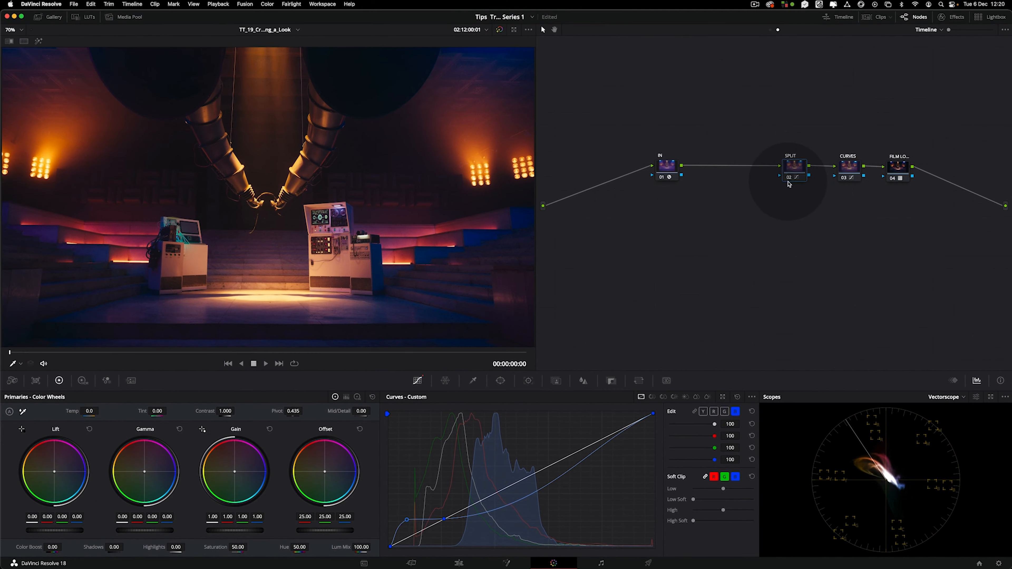
{"action": "left_click", "coordinate": [787, 178]}
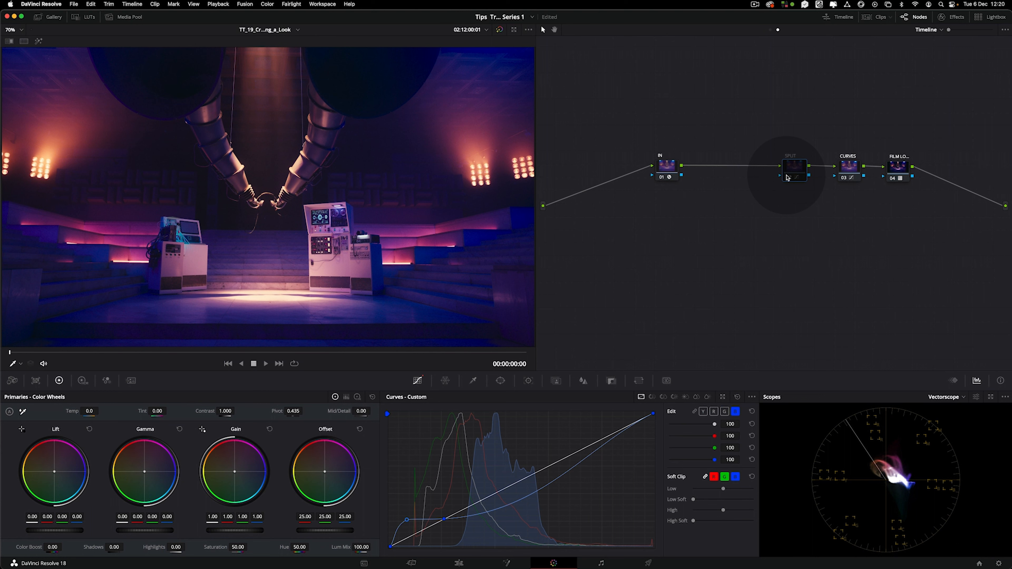
{"action": "left_click", "coordinate": [786, 177]}
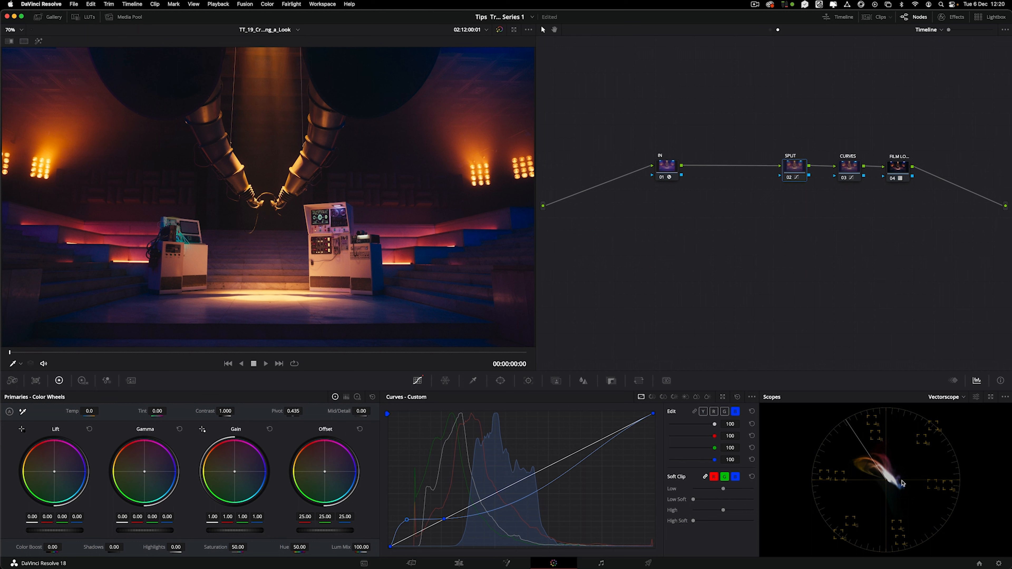
Step: Replace the exaggerated blue-curve adjustment on the SPLIT node with a lower anchor and a subtler shadow lift
{"action": "right_click", "coordinate": [445, 519]}
{"action": "left_click_drag", "start_coordinate": [436, 514], "coordinate": [409, 526]}
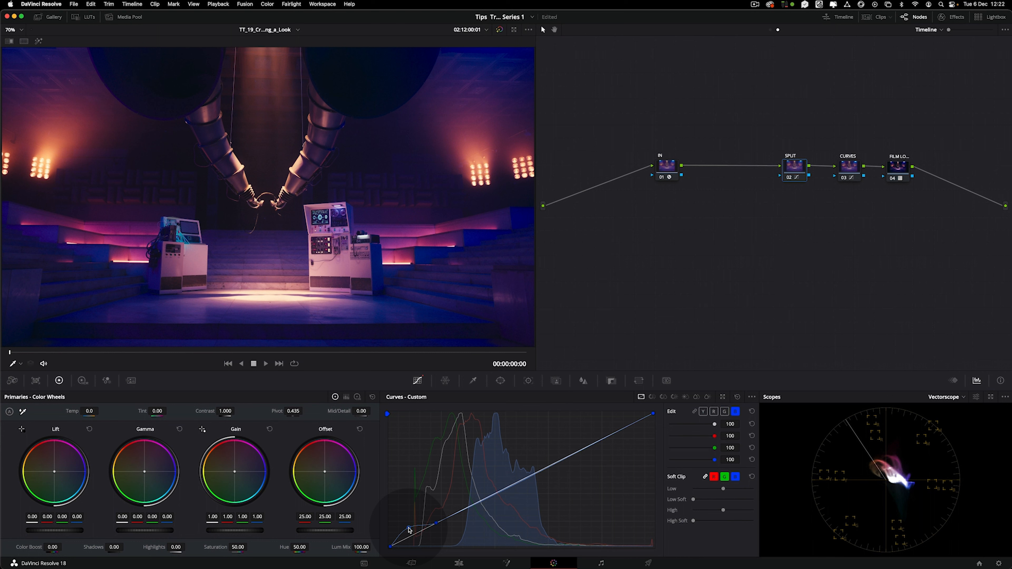
Step: Anchor the SPLIT node's green curve in the lower midtones and lift its deep shadows slightly, close to the blue curve's shadow point
{"action": "left_click", "coordinate": [724, 411]}
{"action": "left_click", "coordinate": [439, 523], "text": "alt"}
{"action": "left_click", "coordinate": [412, 535], "text": "alt"}
{"action": "left_click_drag", "start_coordinate": [412, 534], "coordinate": [441, 521]}
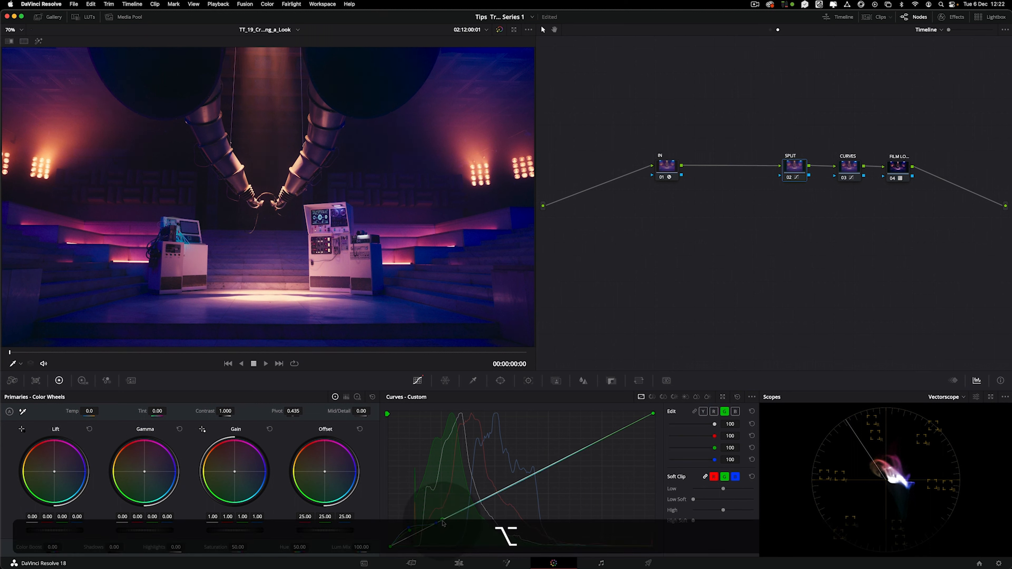
Step: Anchor the SPLIT node's red curve in the lower midtones and raise a point slightly in its midtones
{"action": "left_click", "coordinate": [714, 411]}
{"action": "left_click", "coordinate": [451, 516]}
{"action": "left_click_drag", "start_coordinate": [508, 479], "coordinate": [505, 482]}
Step: Add another lower-midtone anchor to the SPLIT node's green curve and raise its midtones to just below the red curve's point
{"action": "left_click", "coordinate": [724, 411]}
{"action": "left_click", "coordinate": [456, 513], "text": "alt"}
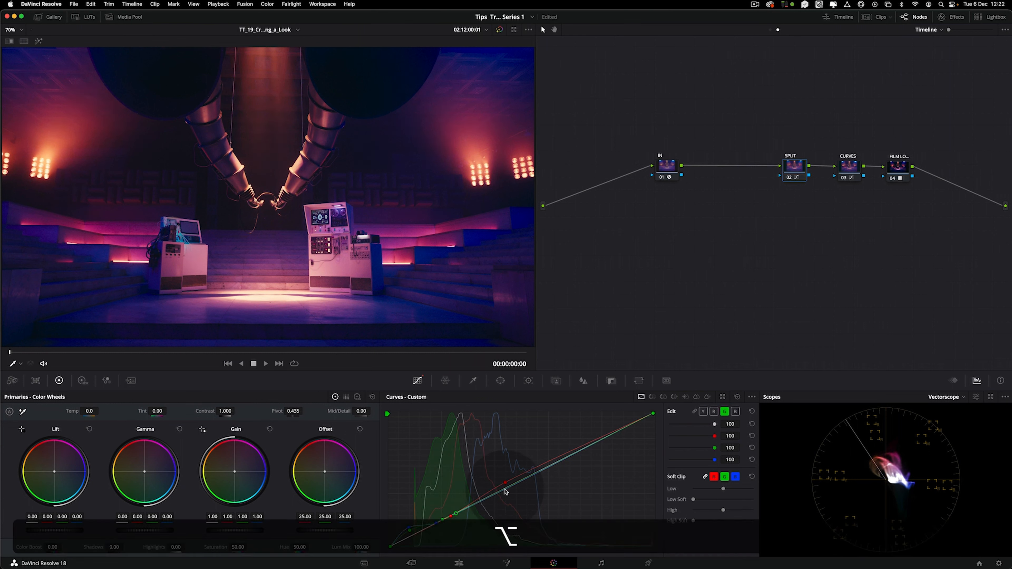
{"action": "left_click_drag", "start_coordinate": [508, 488], "coordinate": [503, 481]}
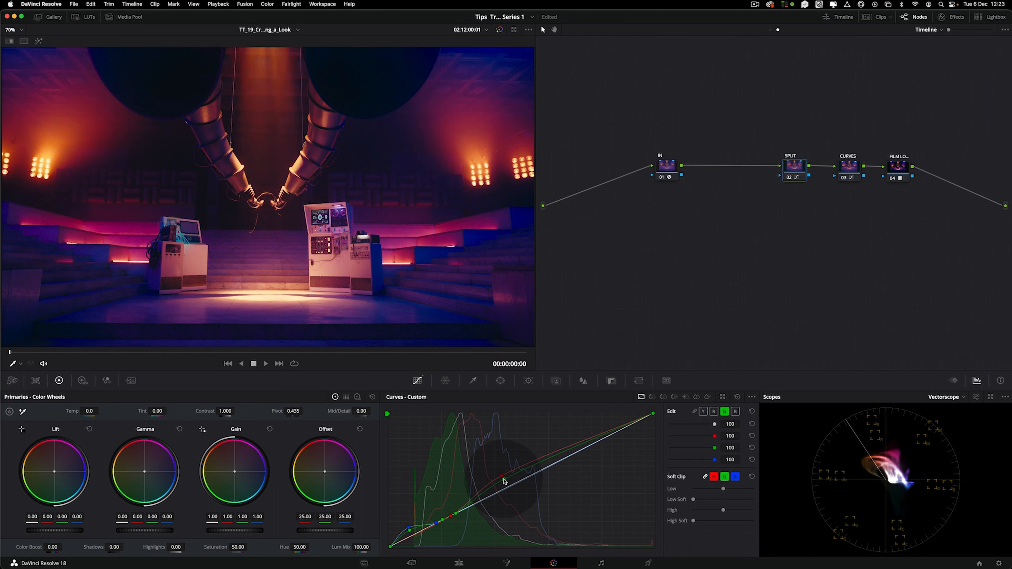
Step: Pull the SPLIT node's blue curve down slightly in the upper midtones, and toggle the node off and on to compare the split tone
{"action": "left_click", "coordinate": [735, 411]}
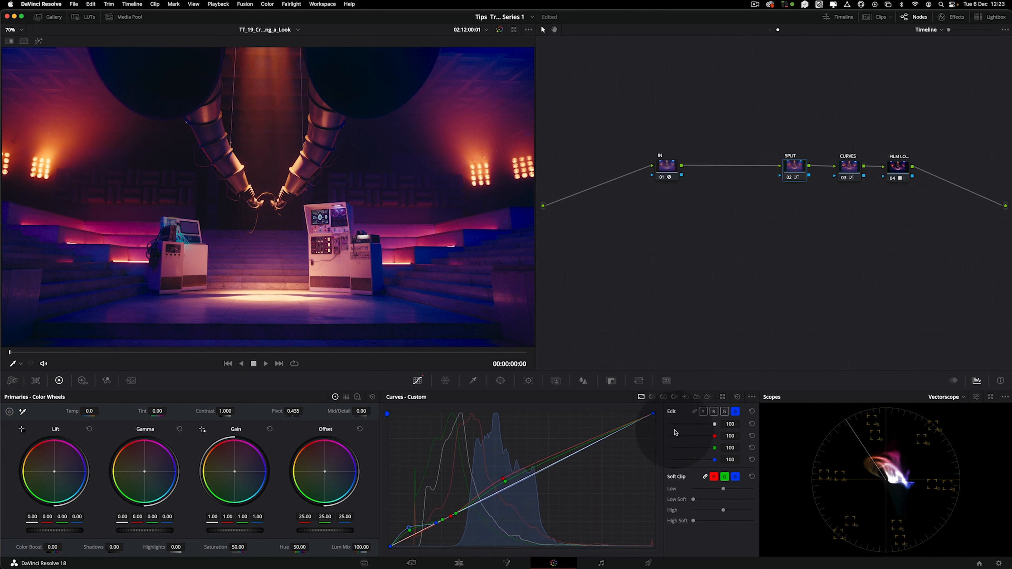
{"action": "mouse_move", "coordinate": [511, 489]}
{"action": "left_mouse_down"}
{"action": "mouse_move", "coordinate": [516, 496]}
{"action": "mouse_move", "coordinate": [550, 474]}
{"action": "left_mouse_up"}
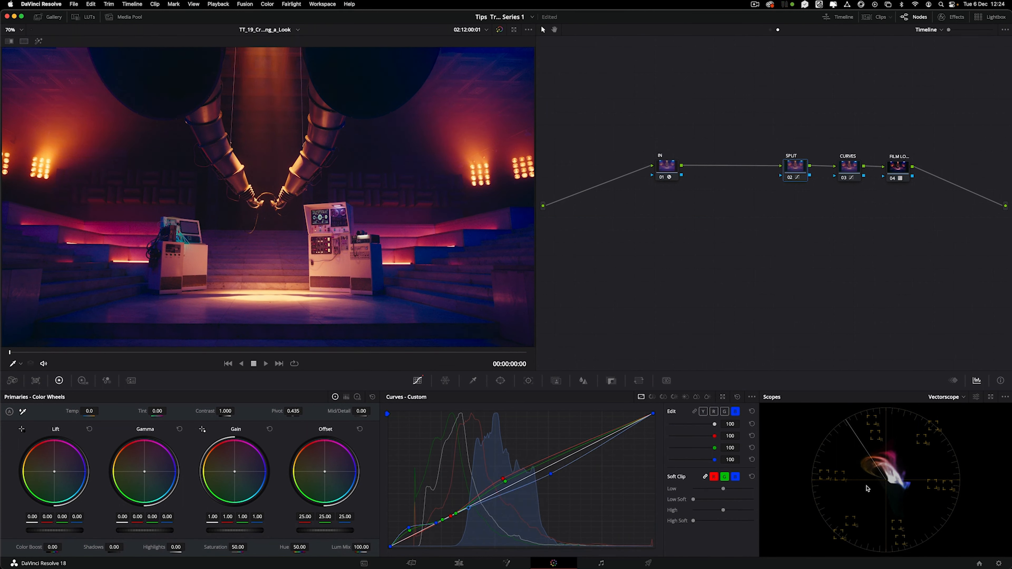
{"action": "left_click", "coordinate": [788, 177]}
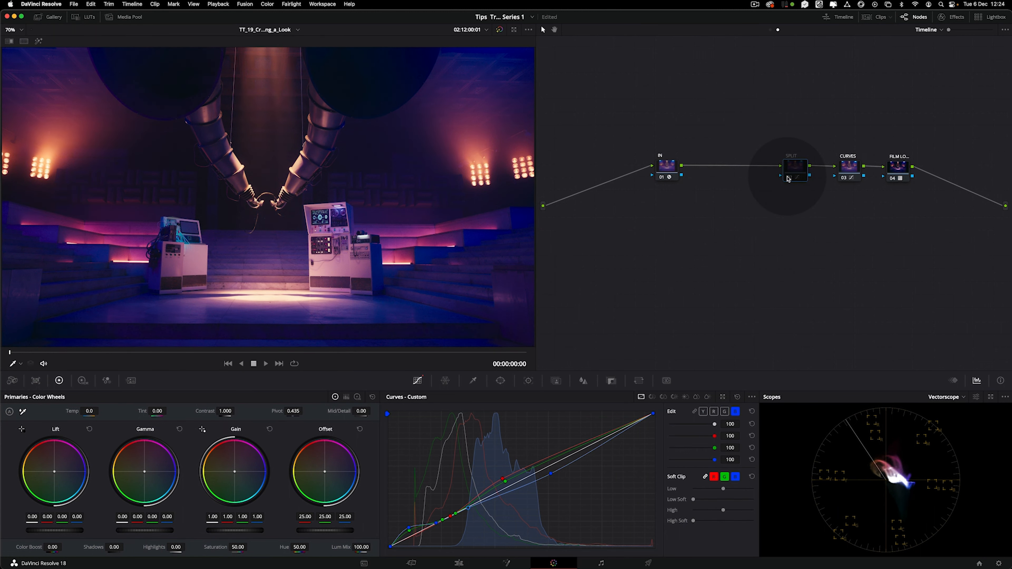
{"action": "left_click", "coordinate": [788, 177]}
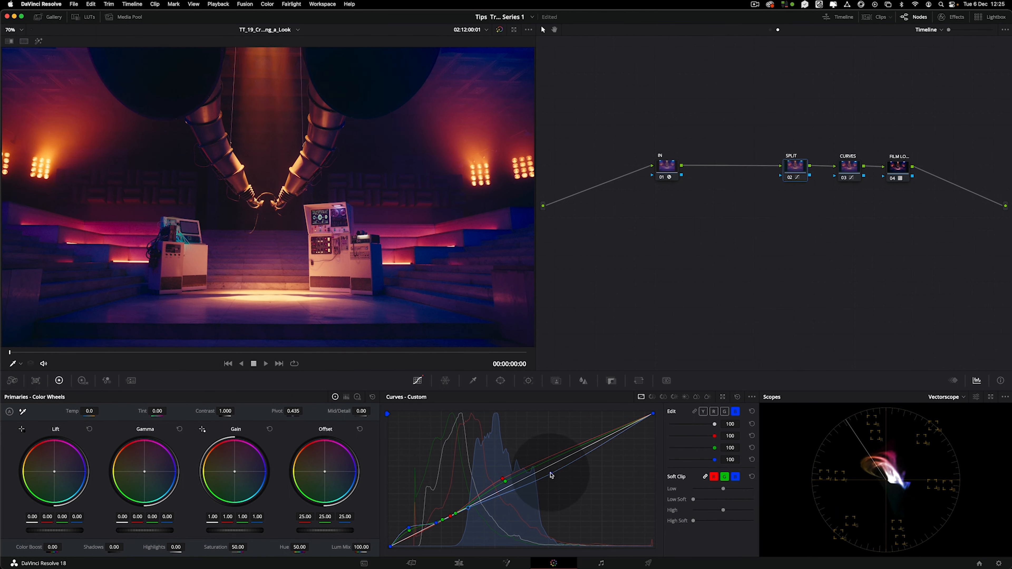